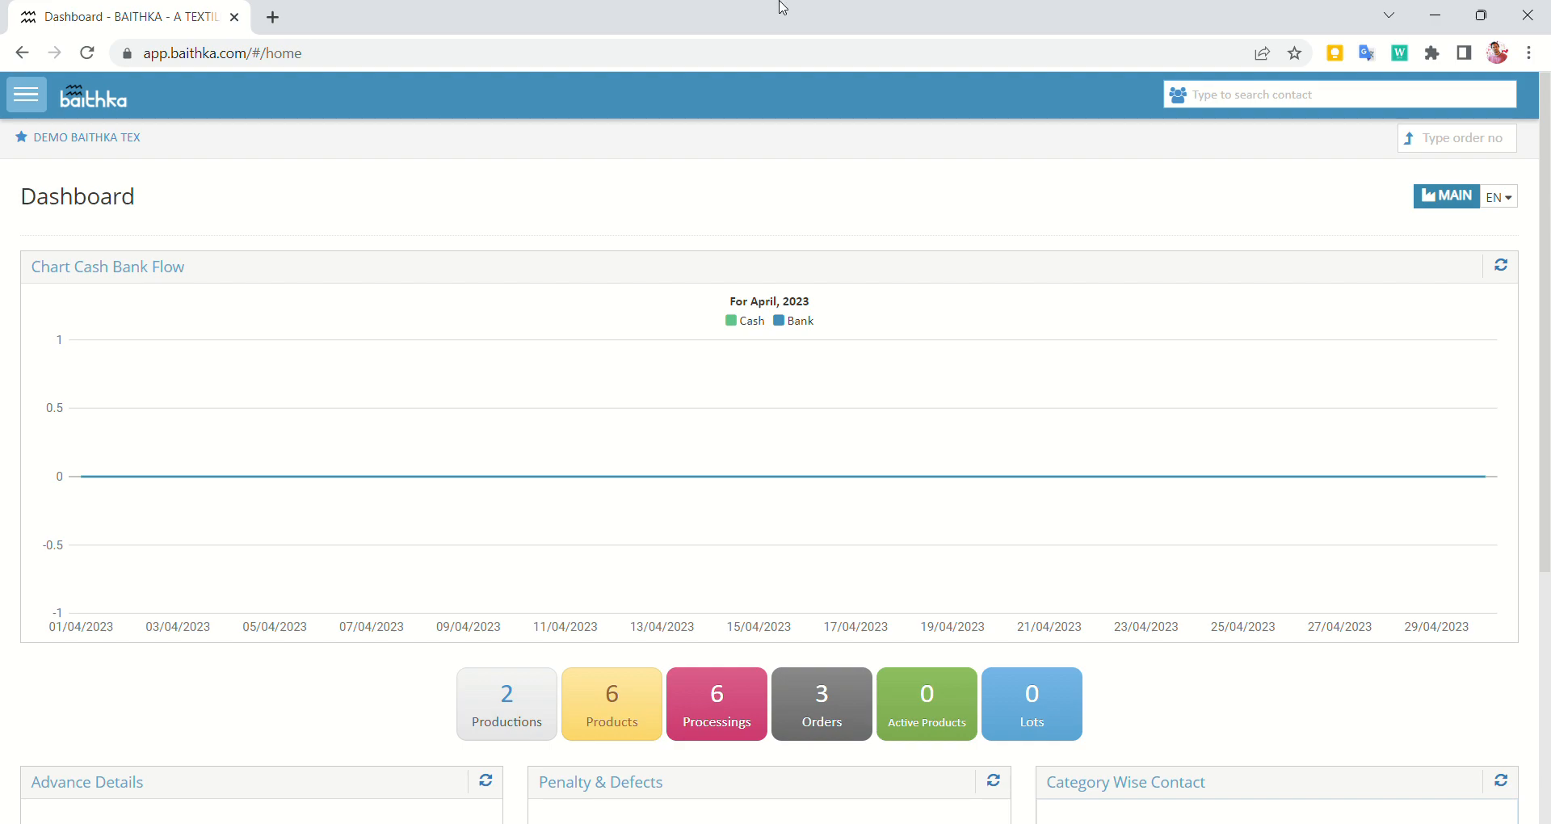
Start a new contact and enter the contact's full name and phone number
click(1228, 94)
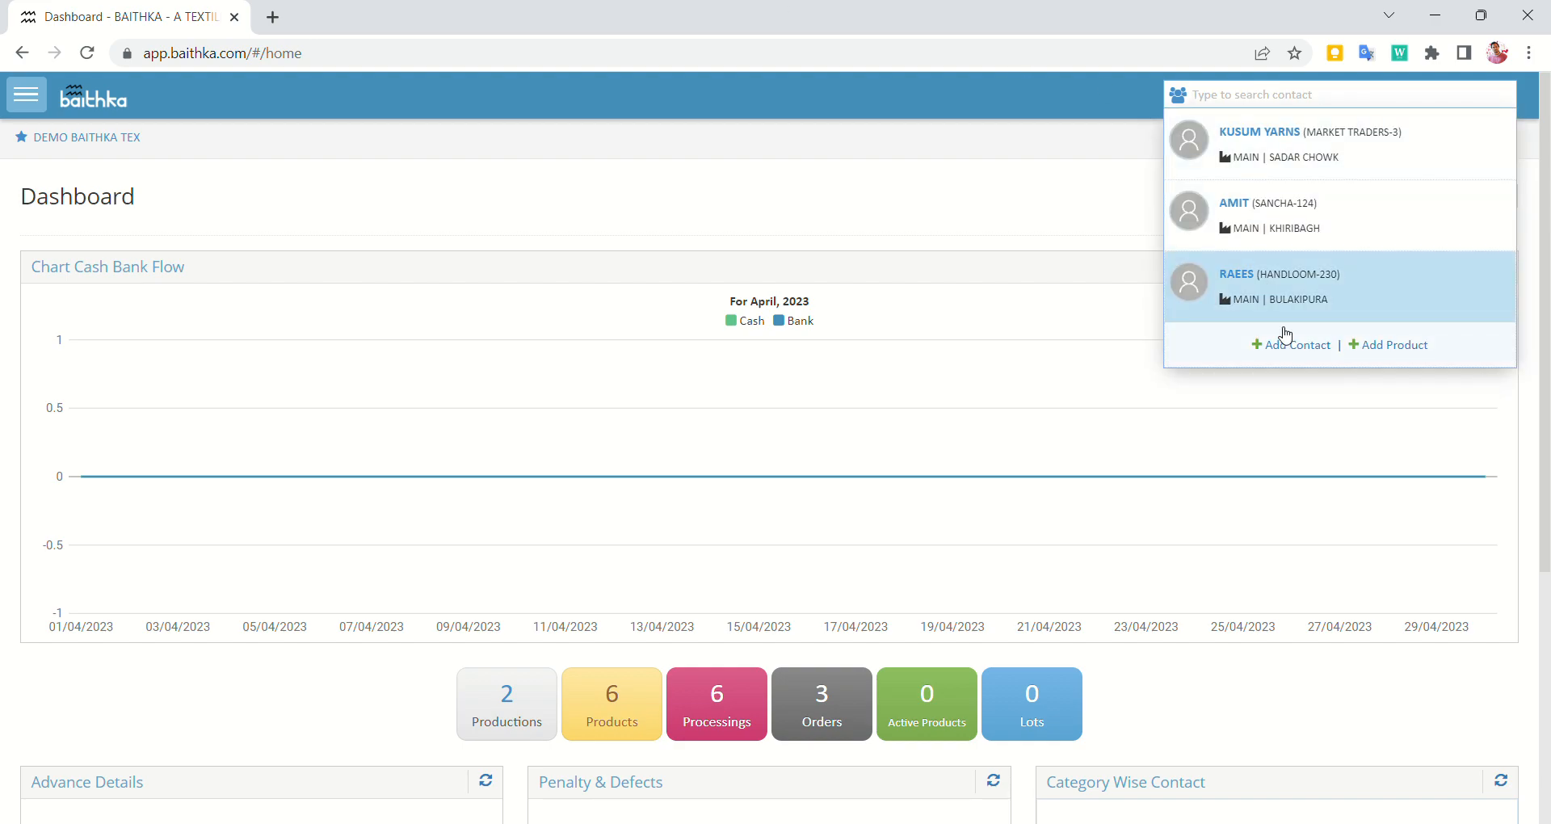
click(1291, 345)
click(267, 289)
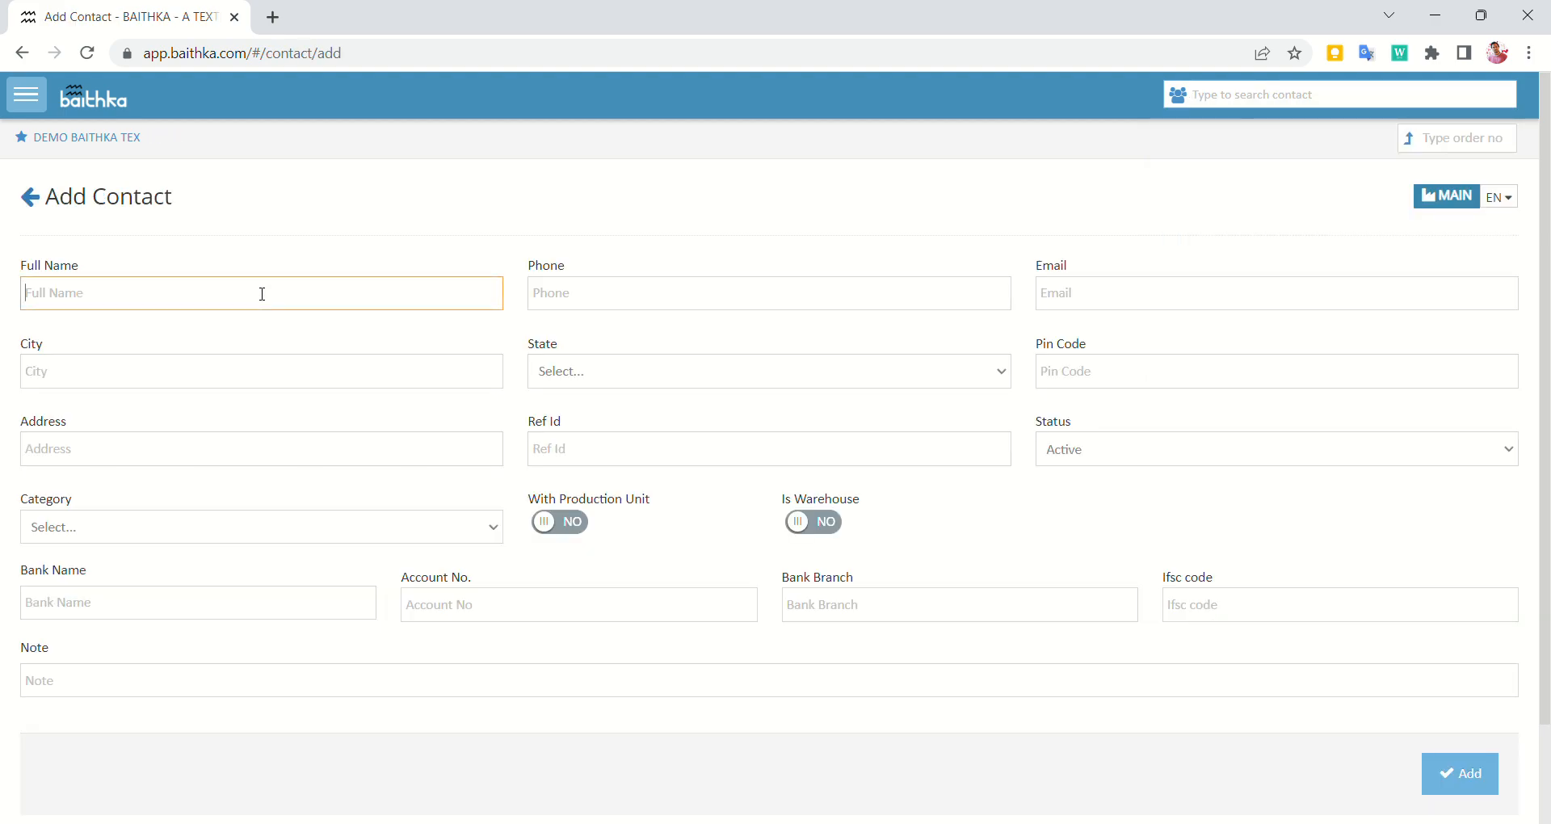
text(am)
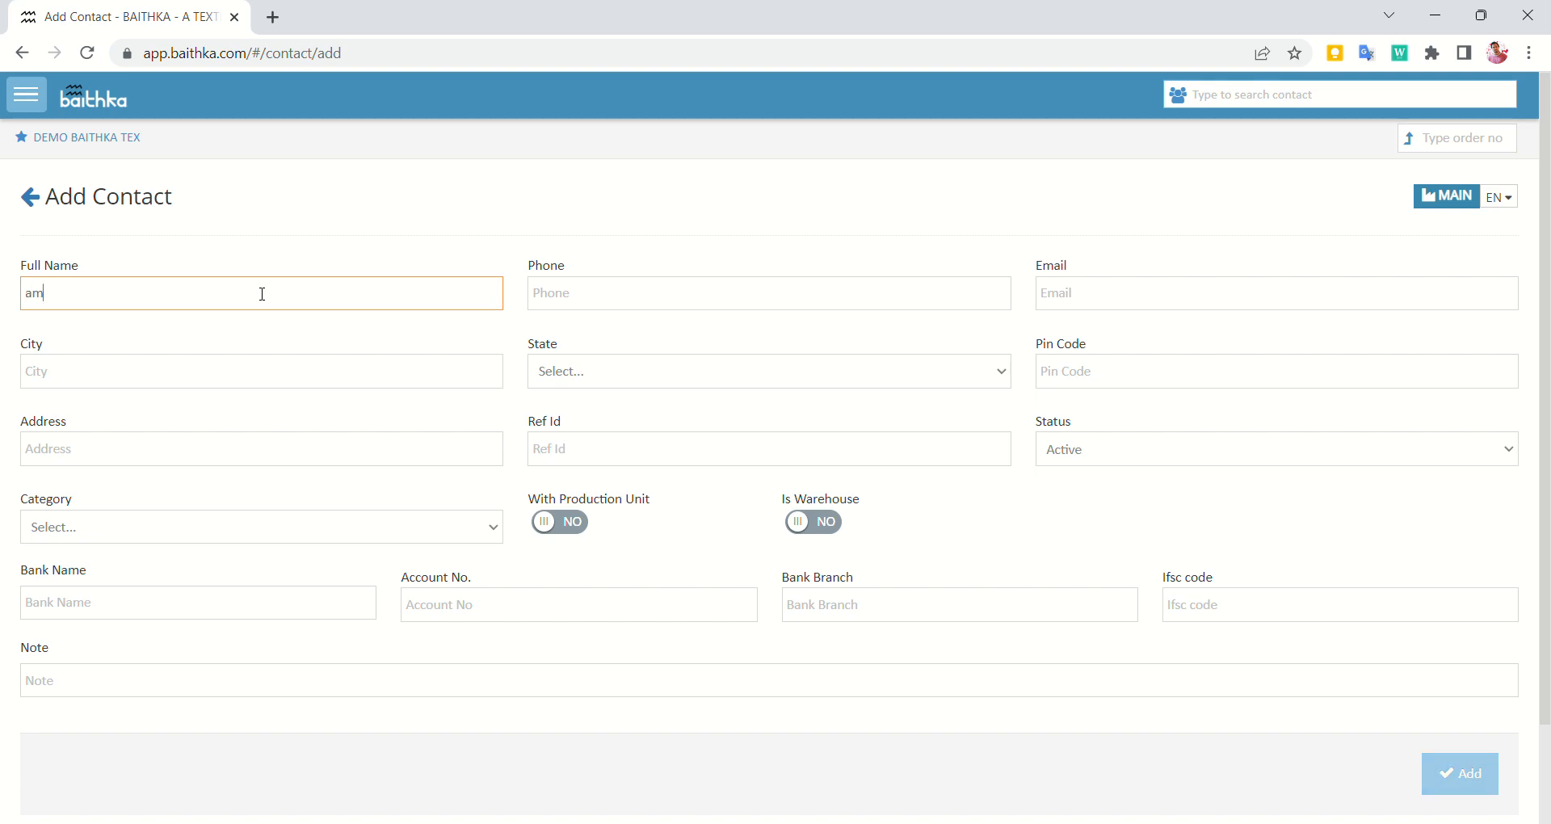
key(BackSpace)
key(BackSpace)
text(ANIRUDH)
click(592, 296)
text(6655443322)
Fill in the contact's city, state, pin code and street address
click(208, 385)
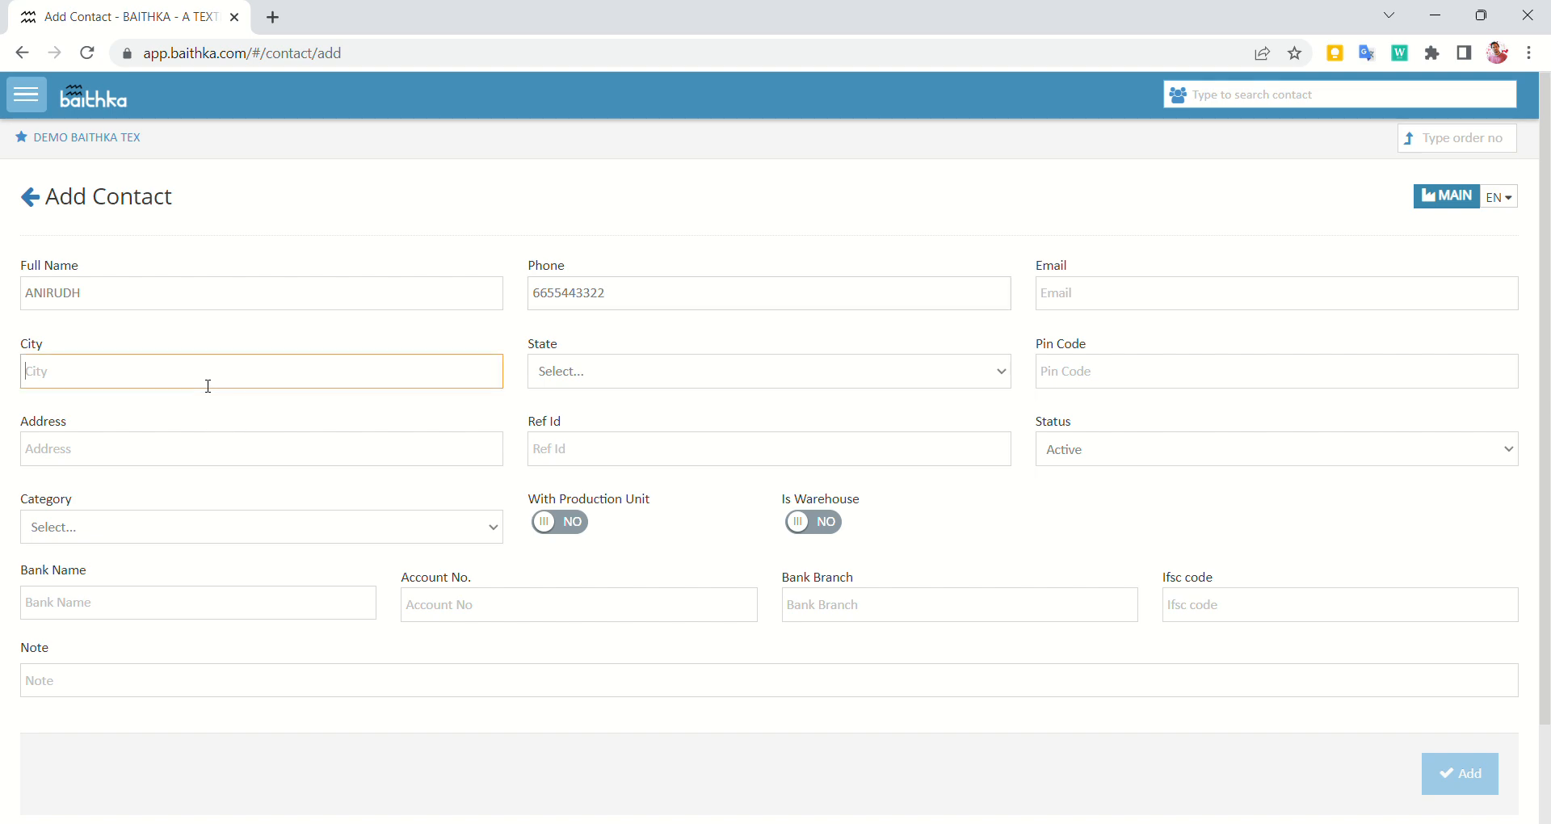
text(MAU`)
key(Tab)
key(u)
key(Tab)
text(27)
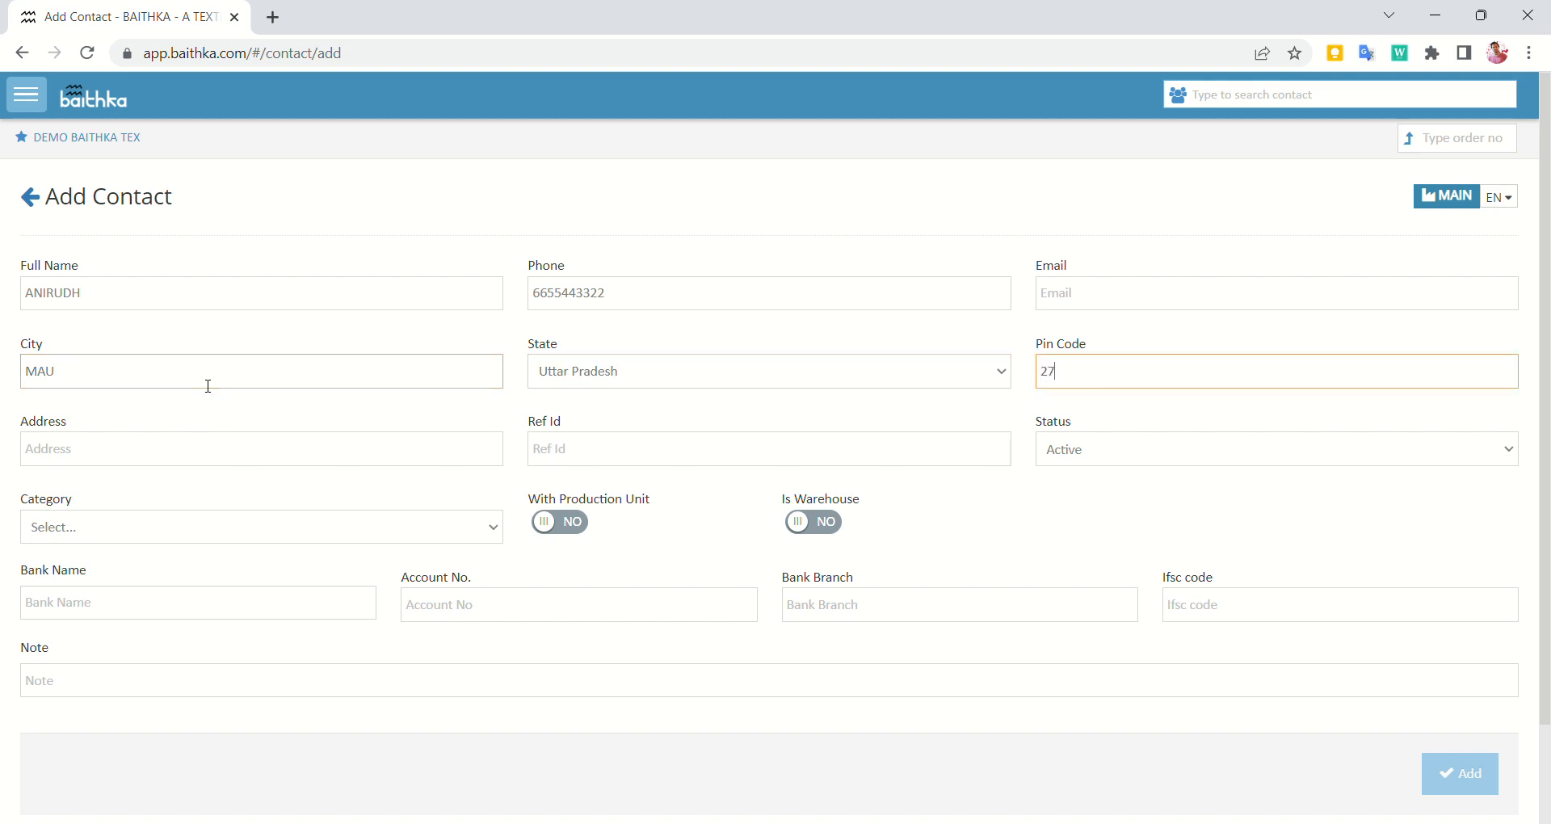
text(5101)
key(Tab)
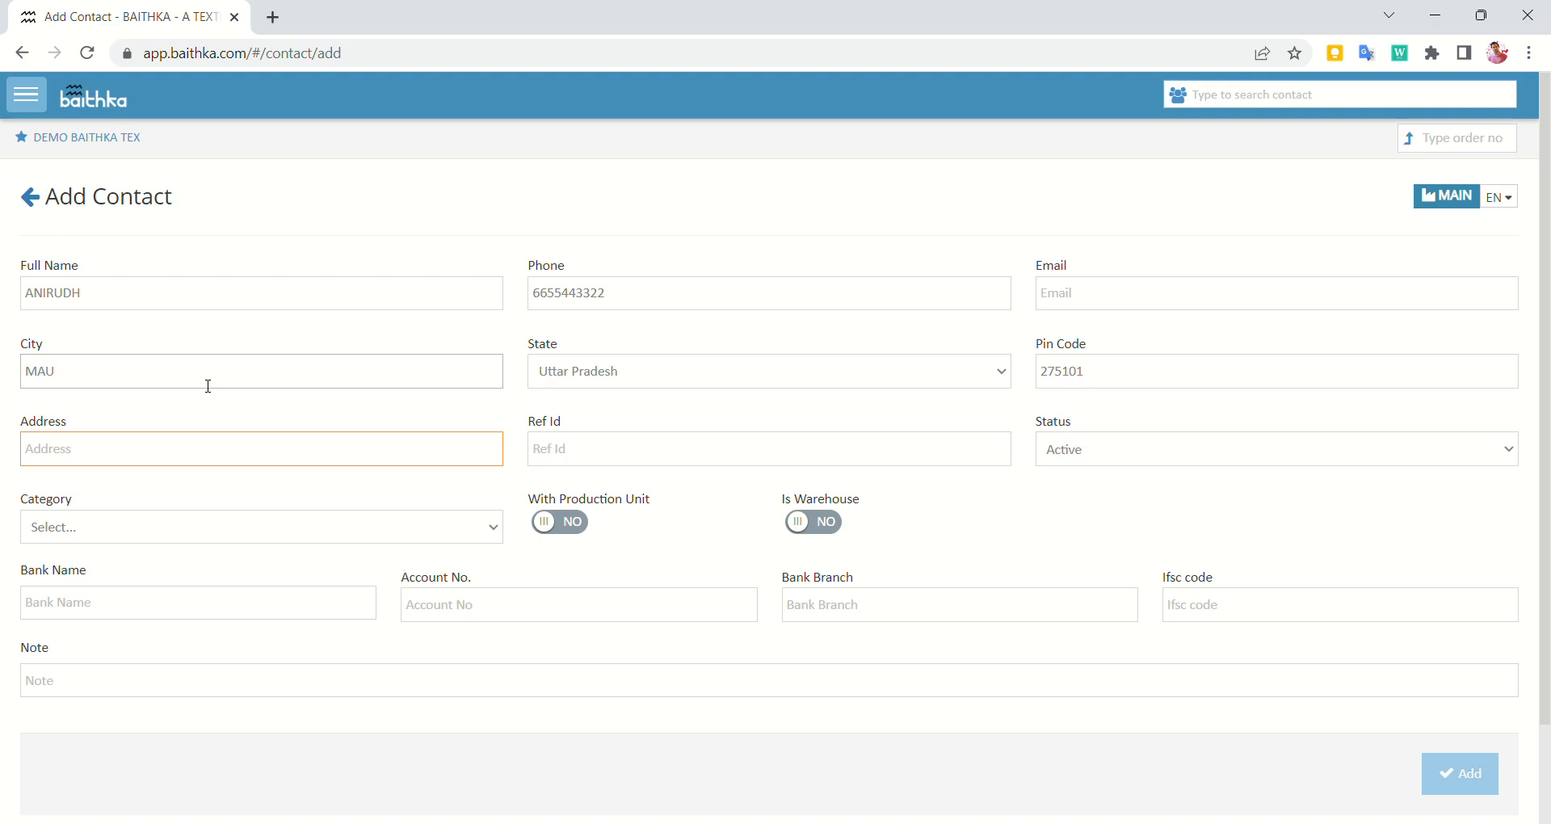
text(QUASIMPURA)
key(Tab)
key(Tab)
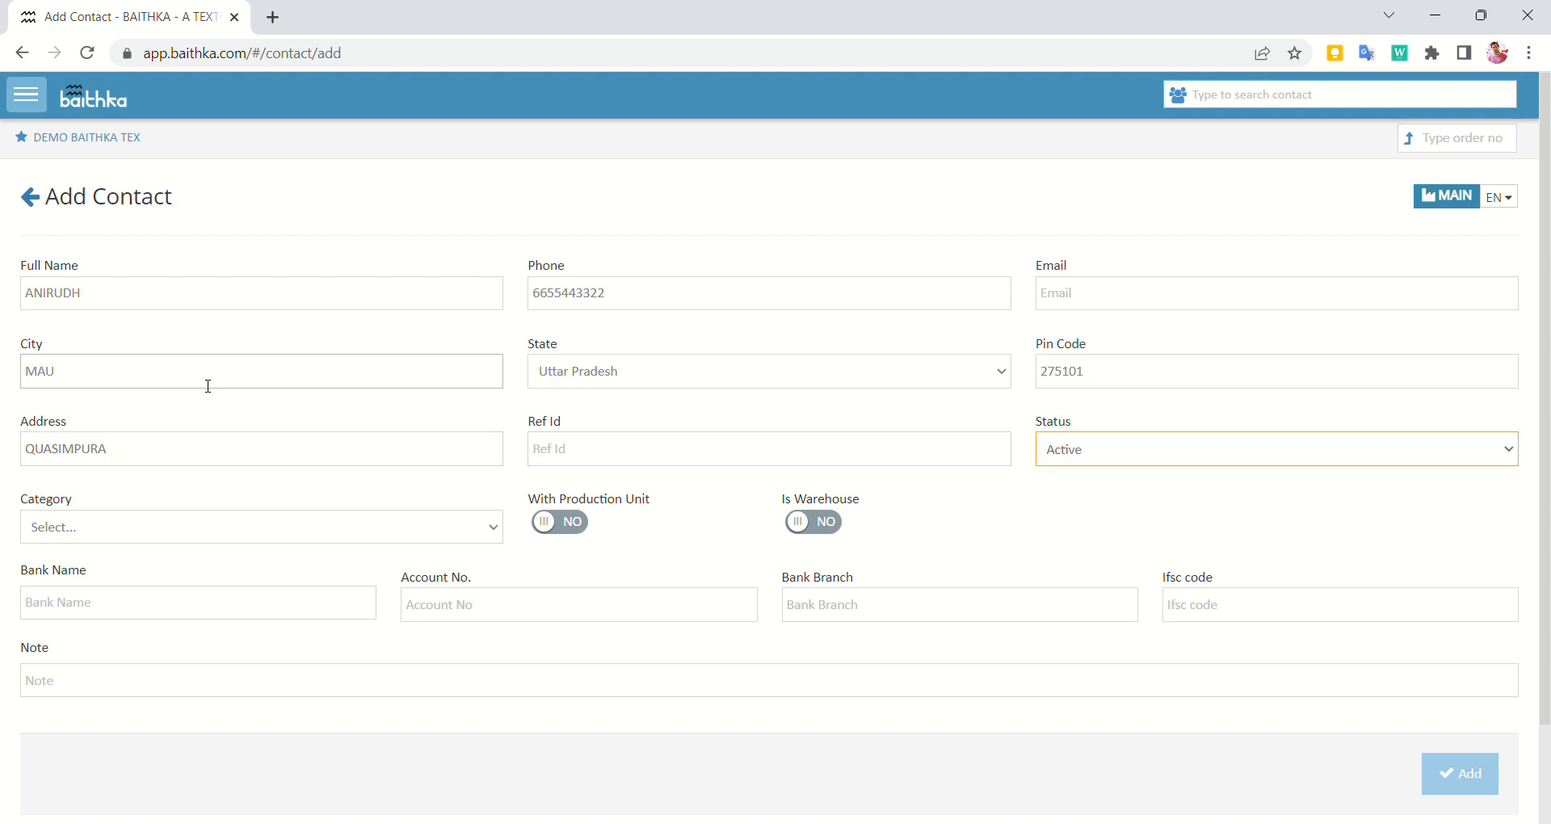
key(Tab)
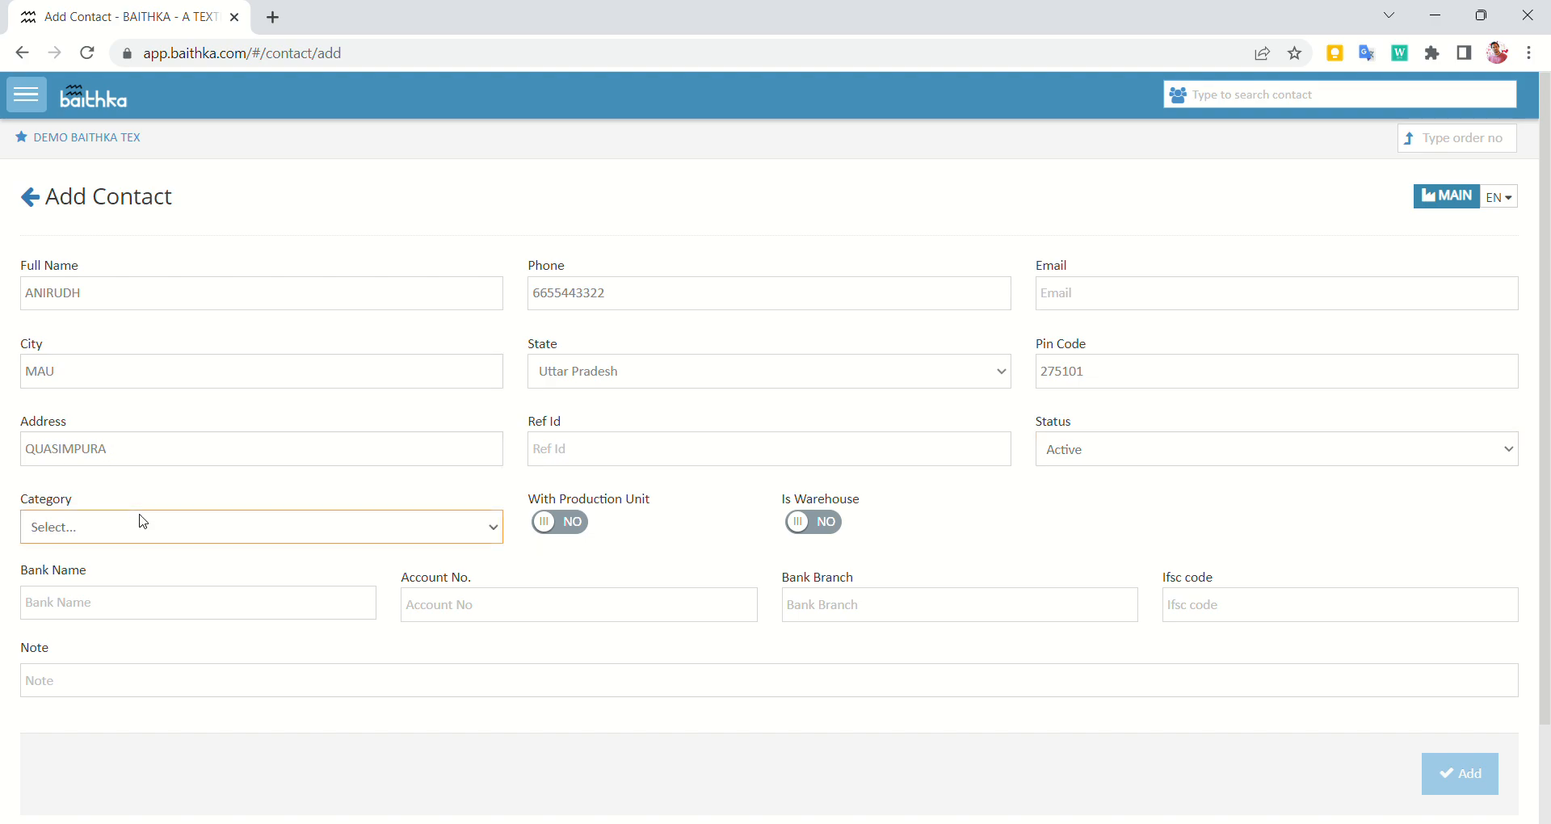
Set category CALENDER DEKA, leave With Production Unit off, and save the contact
click(125, 578)
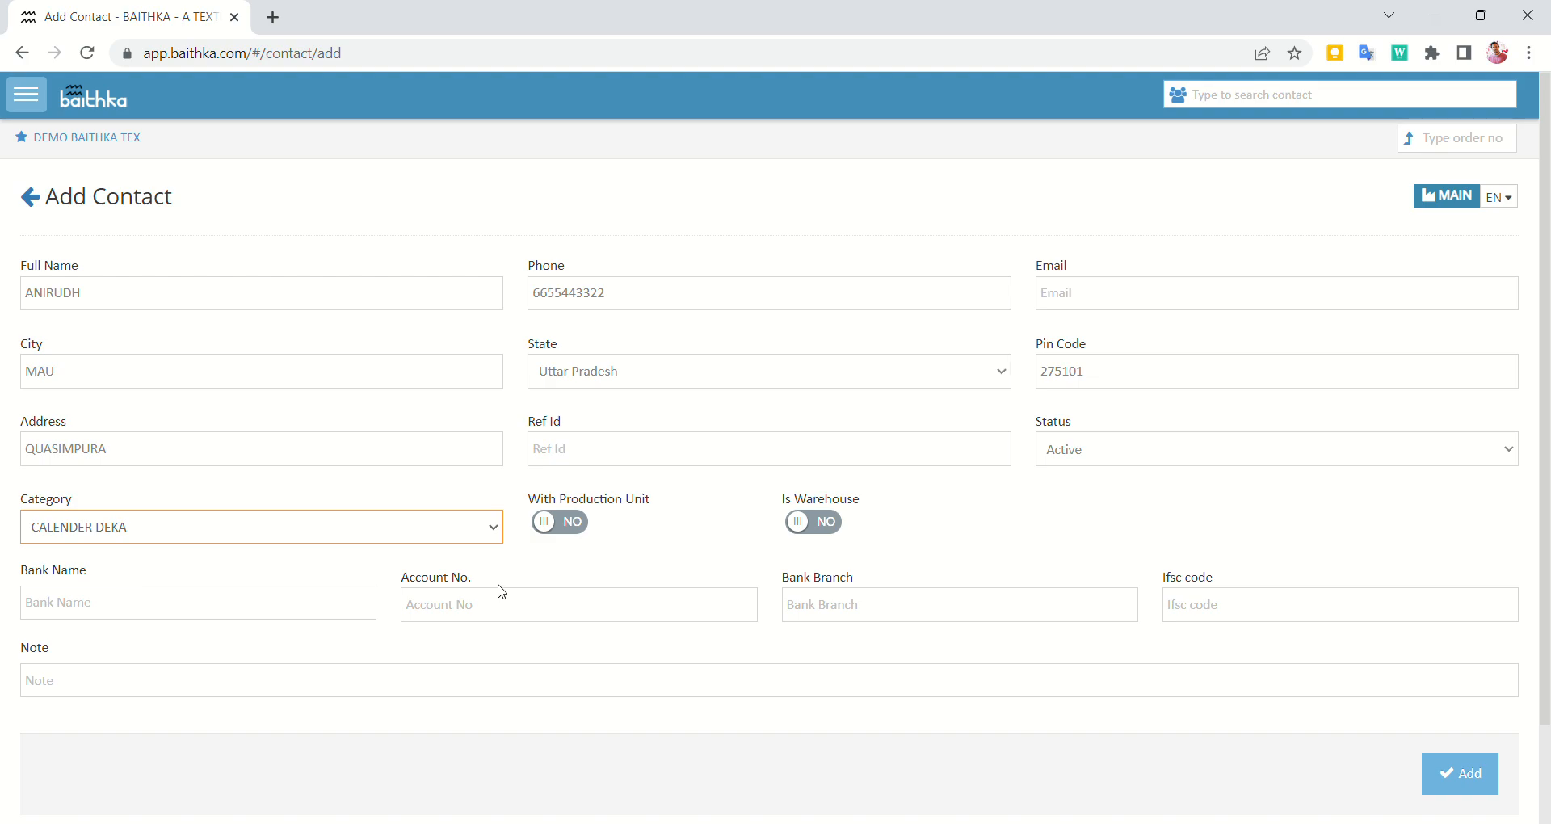
click(581, 531)
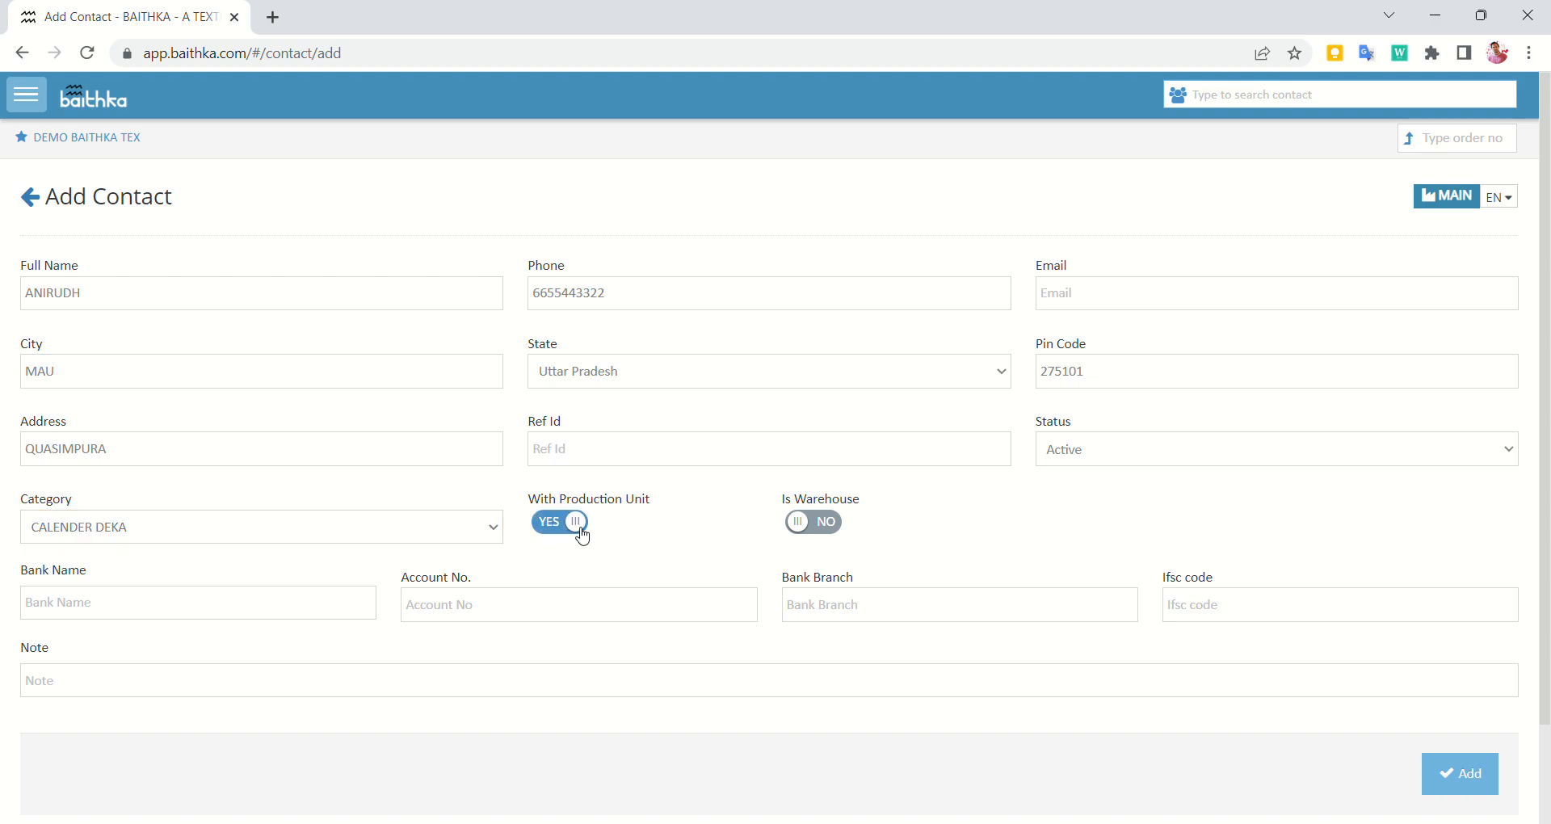
click(581, 531)
click(1477, 777)
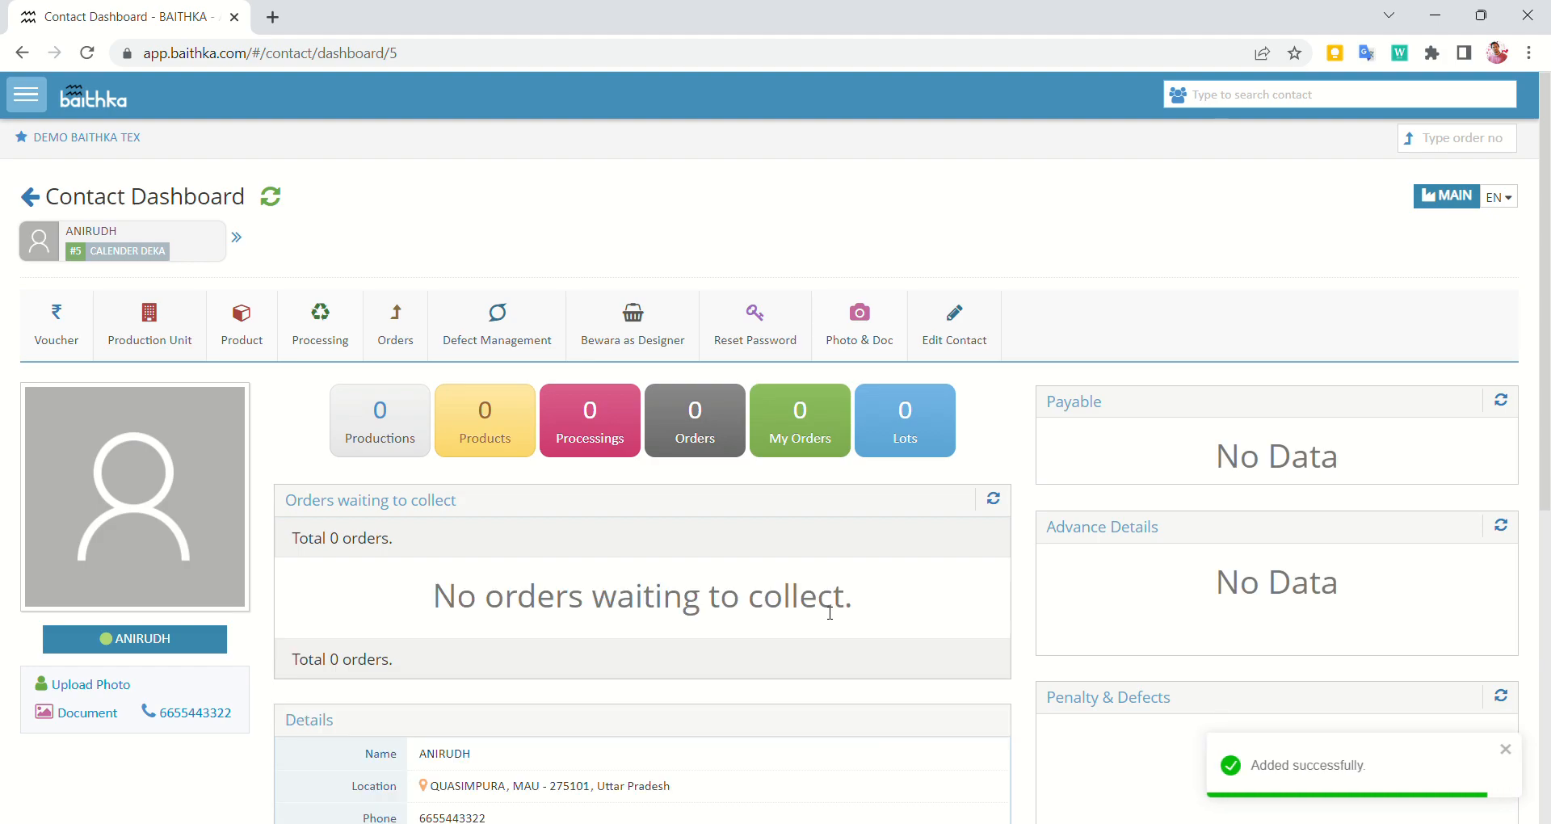
scroll(482, 452, down, 7)
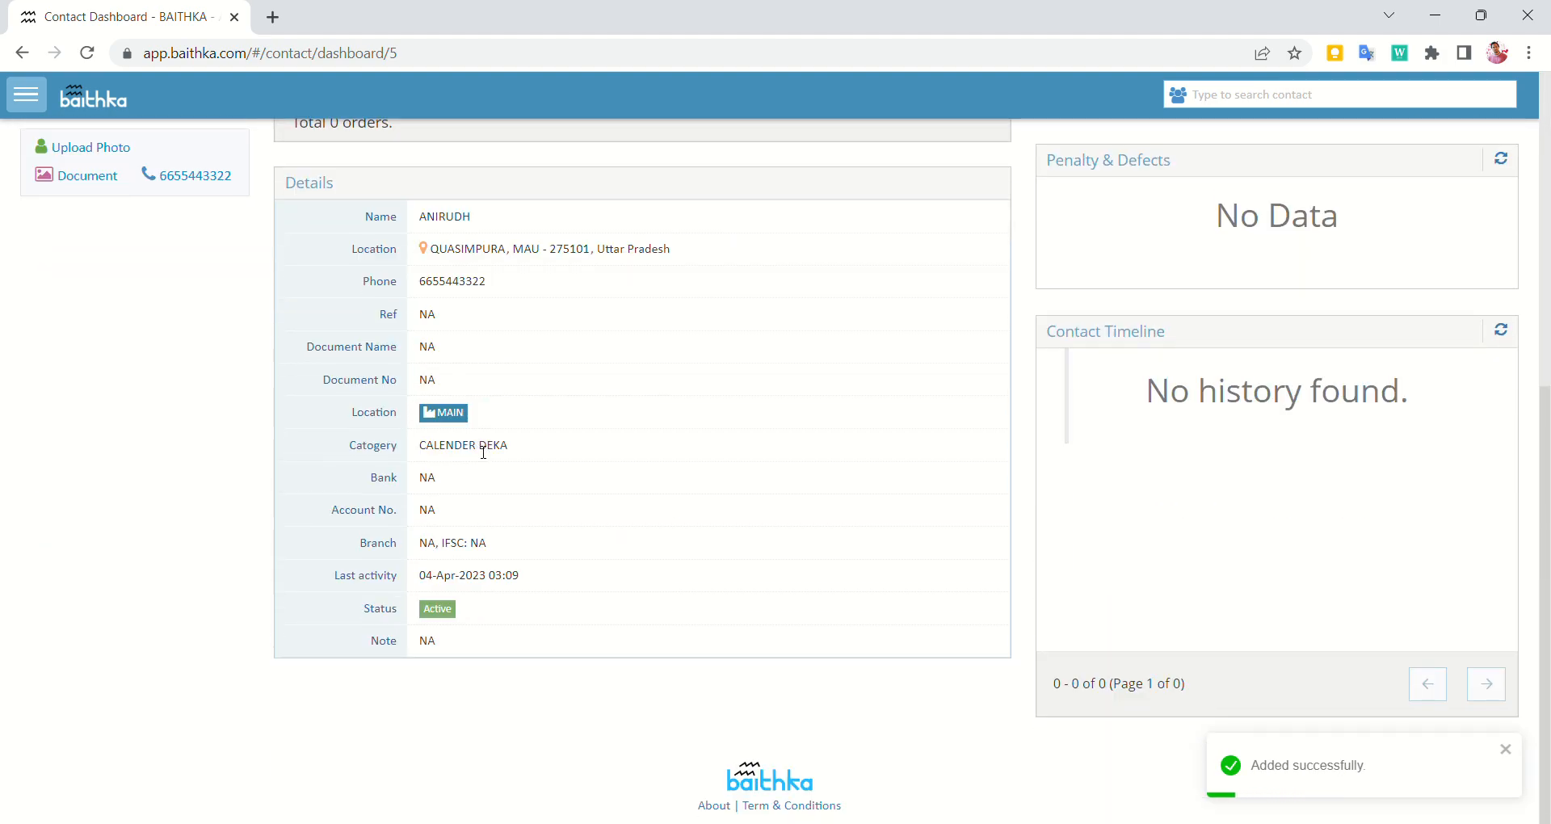
scroll(483, 453, up, 7)
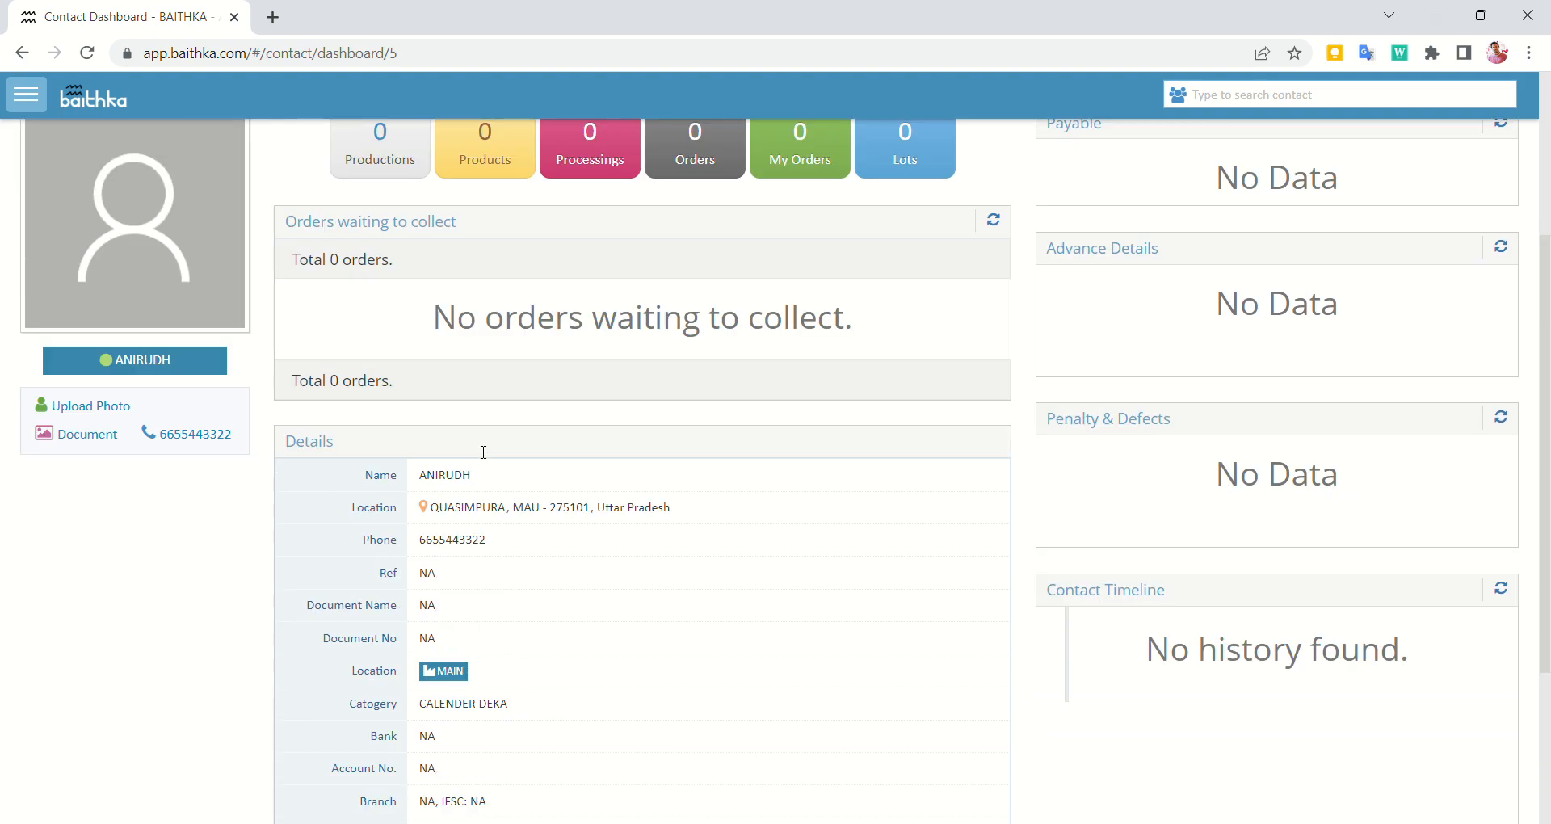
scroll(484, 452, down, 7)
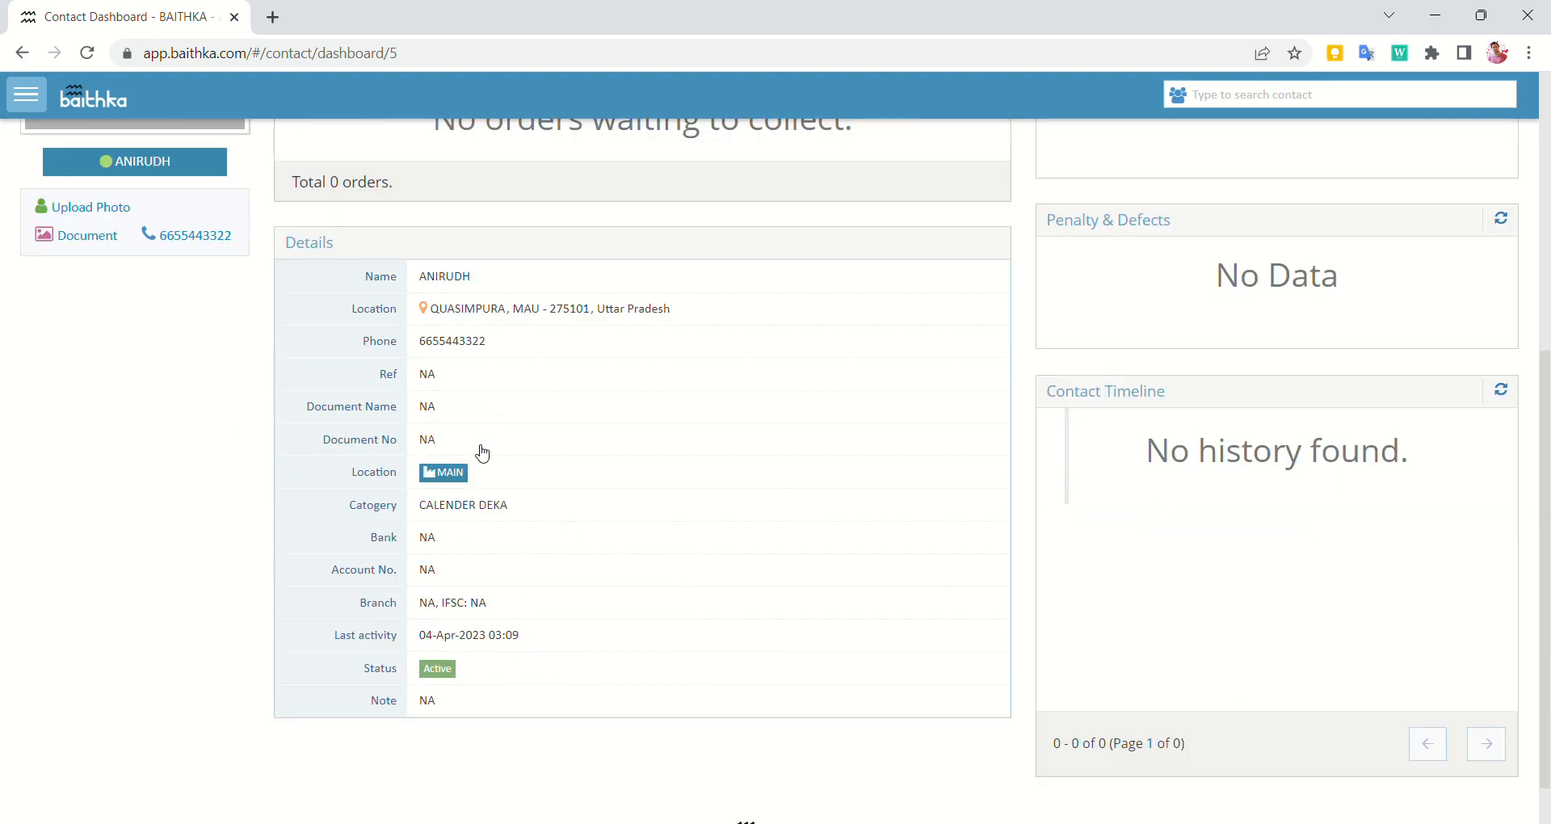
scroll(483, 452, up, 7)
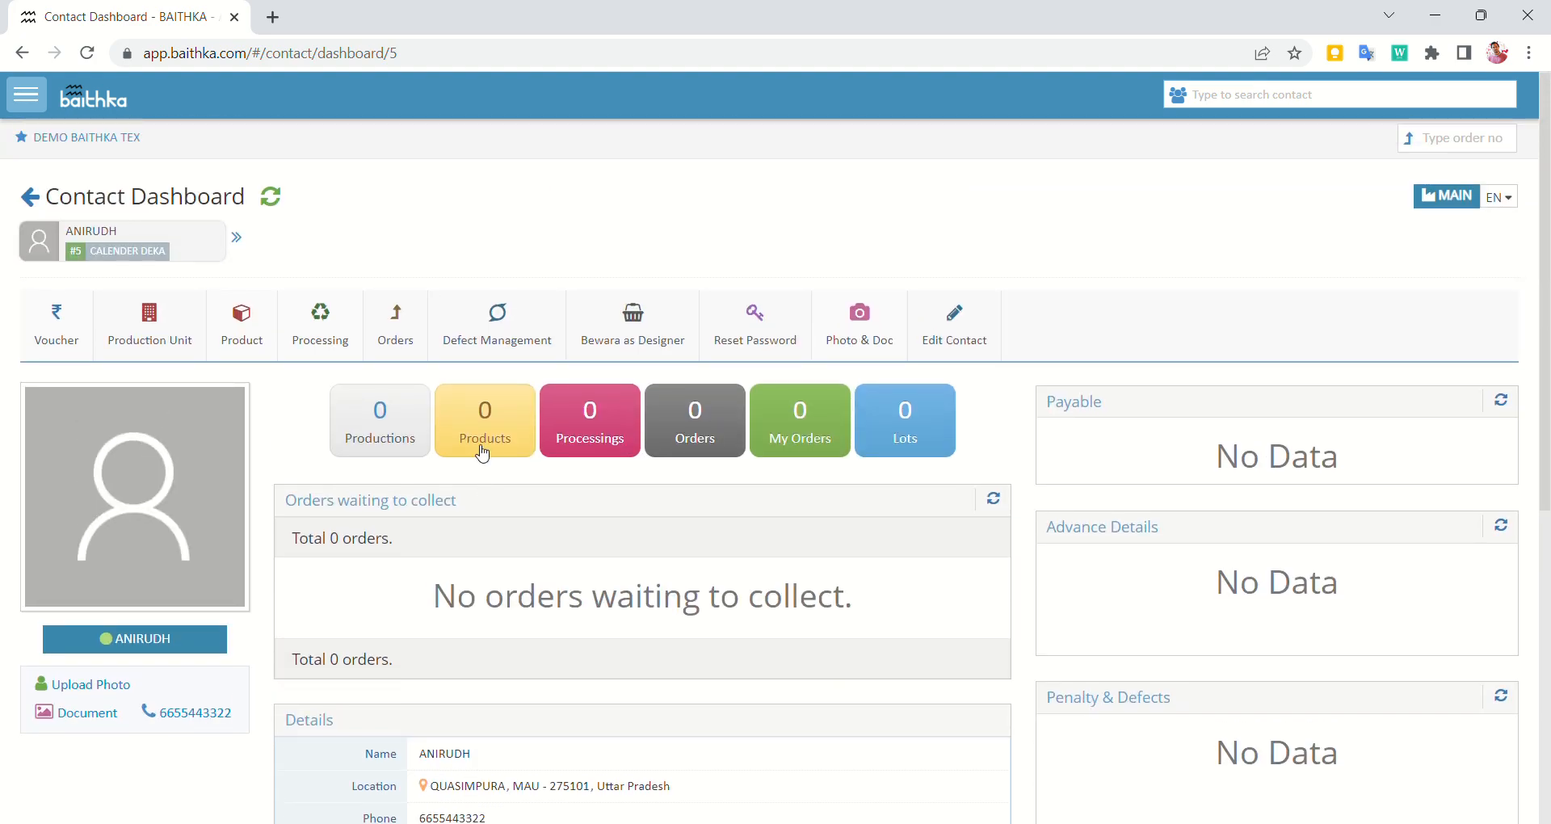
scroll(483, 453, down, 1)
scroll(478, 450, up, 1)
Create a production unit named after the contact plus 'CALENDER DEKA', category CALENDER DEKA
click(177, 343)
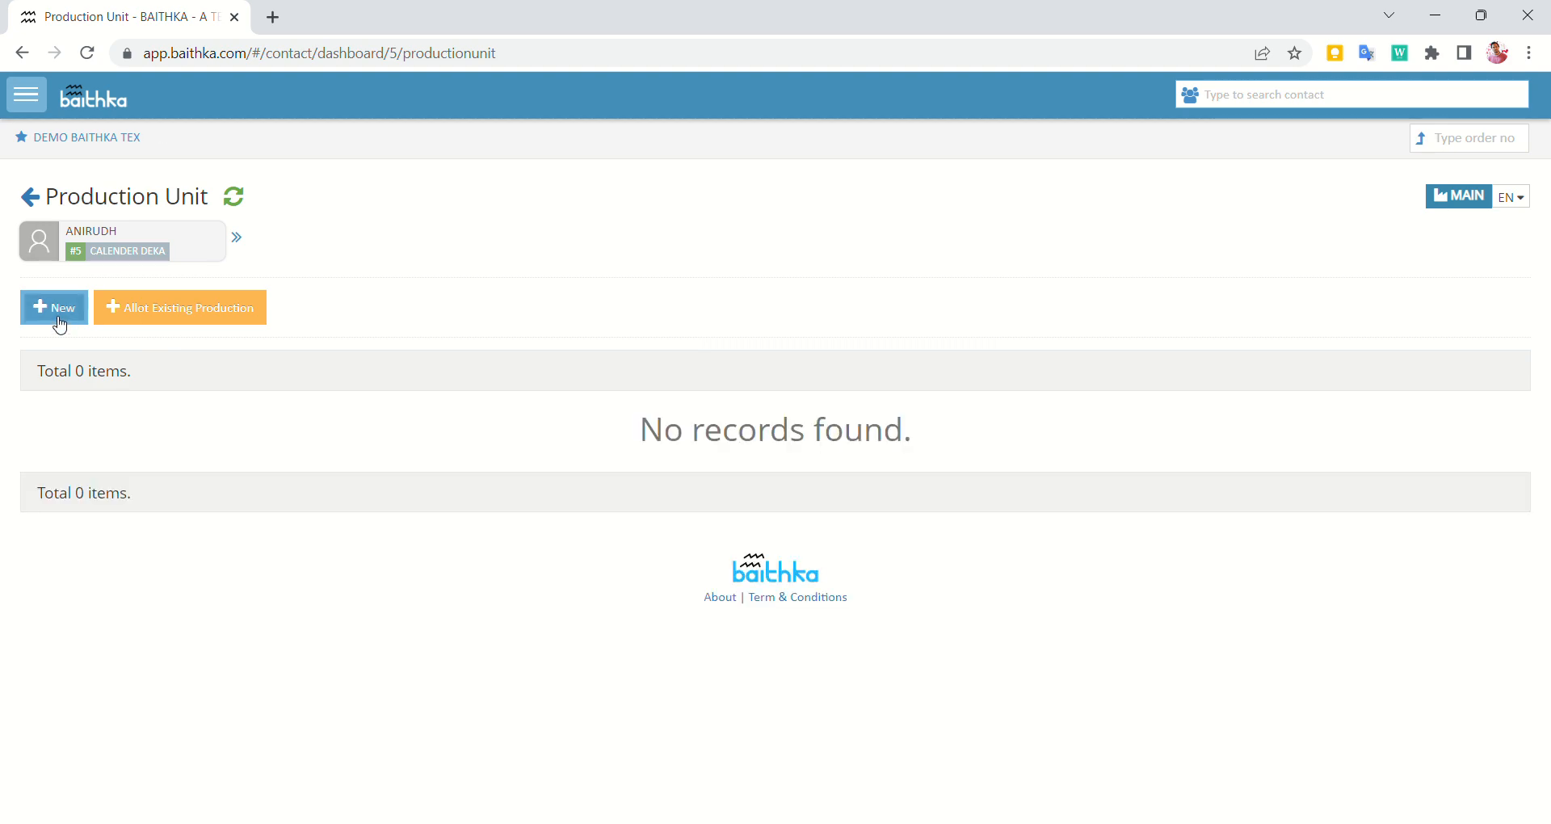
click(60, 323)
click(61, 340)
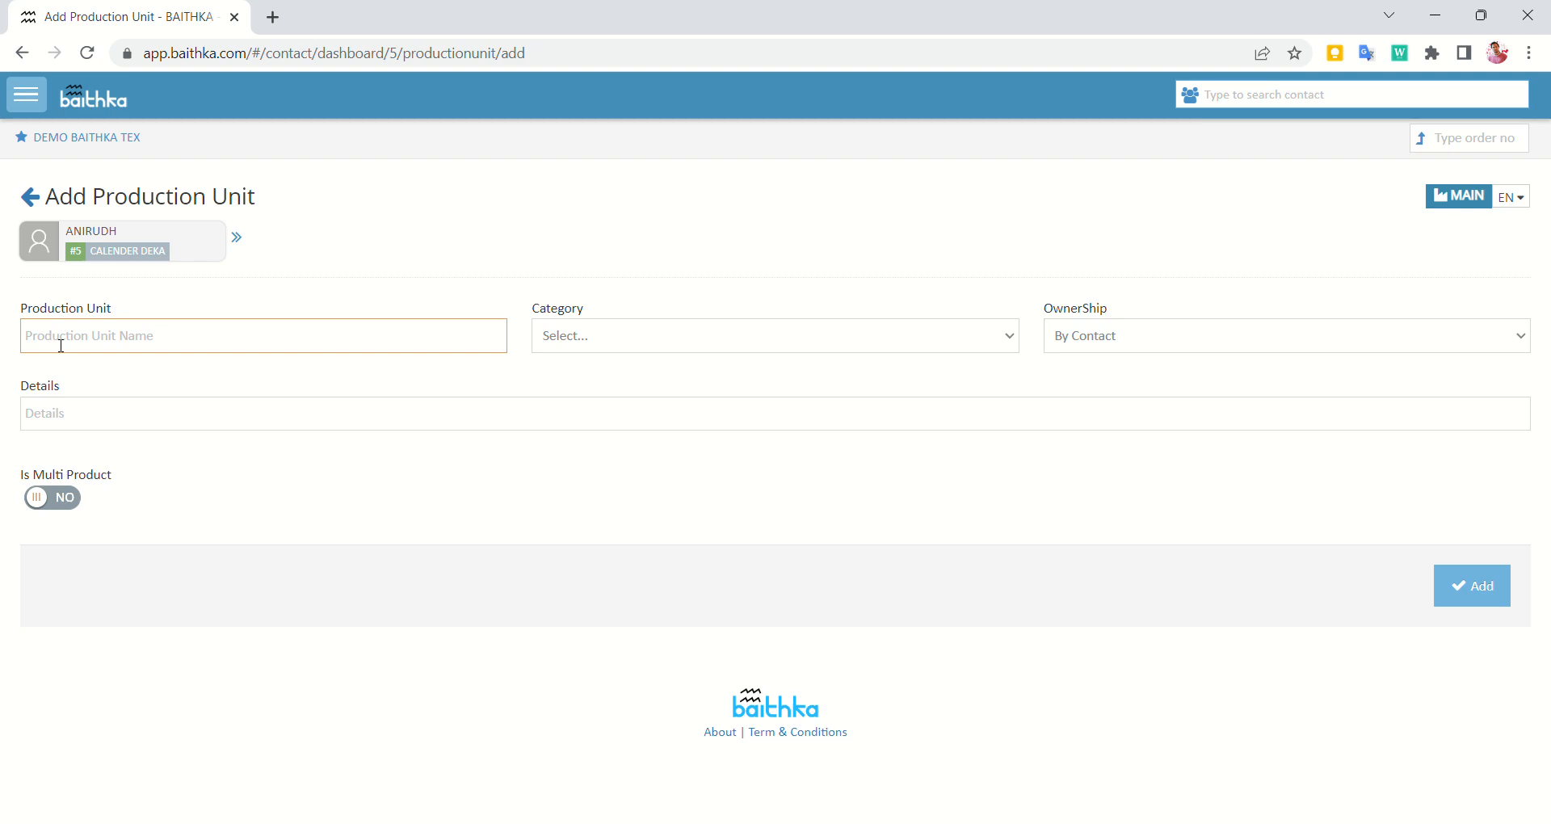
text(ANIRUDH CAL)
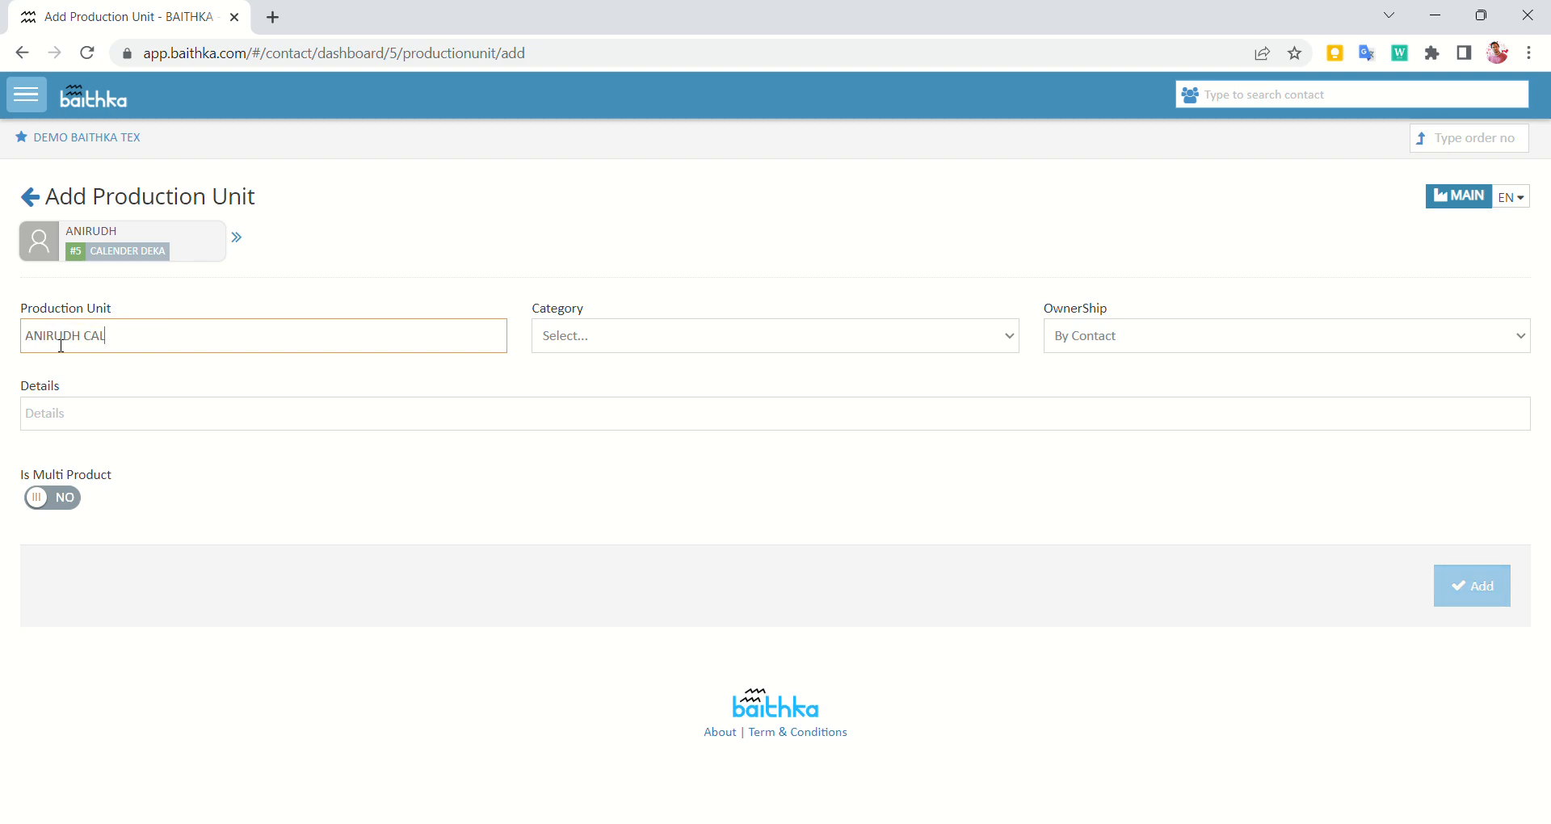
text(ENDER DEKA)
key(Tab)
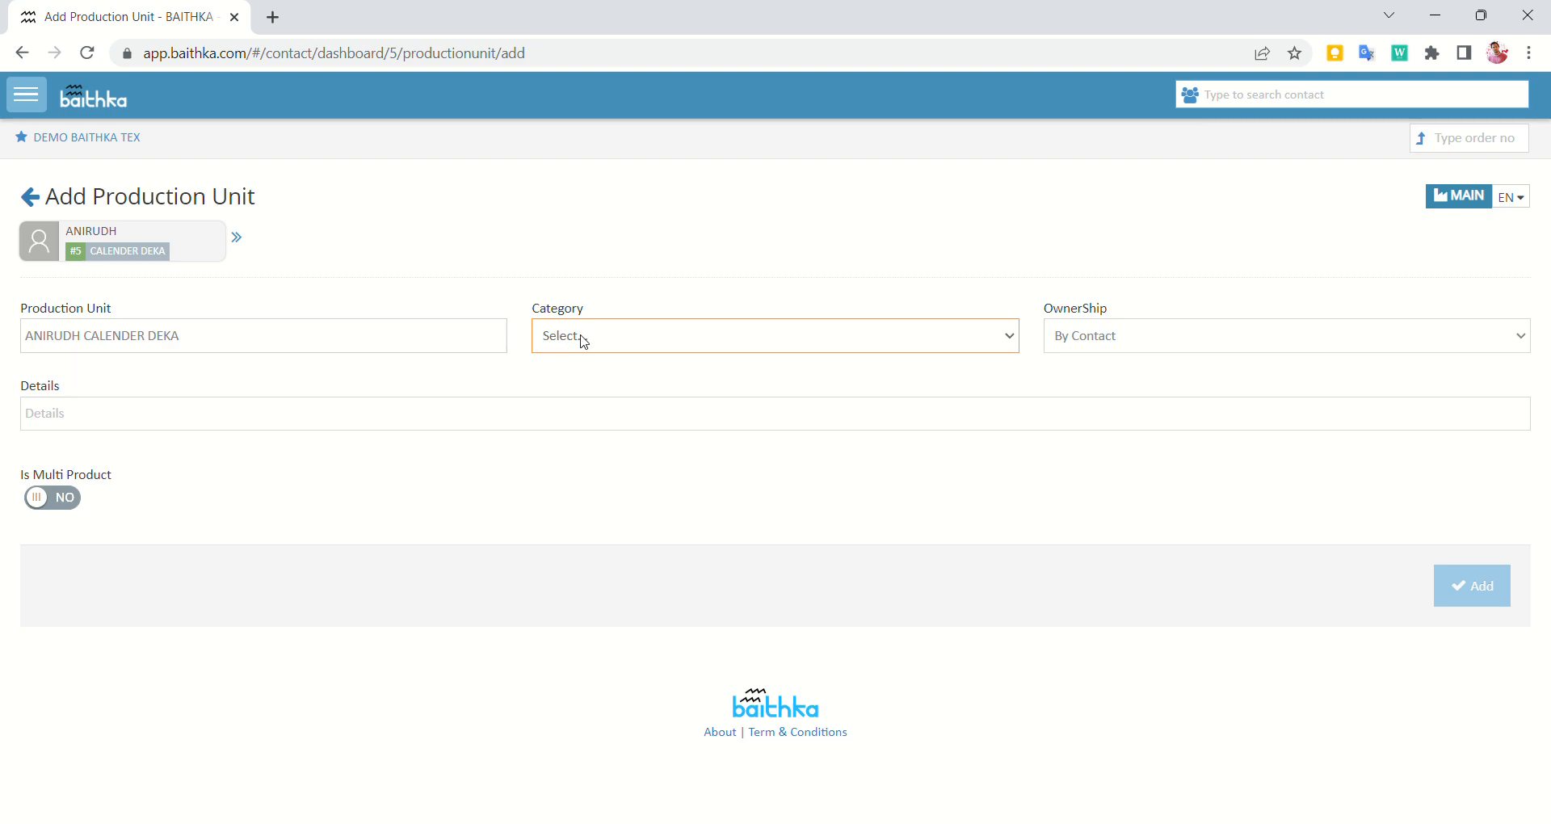
click(611, 385)
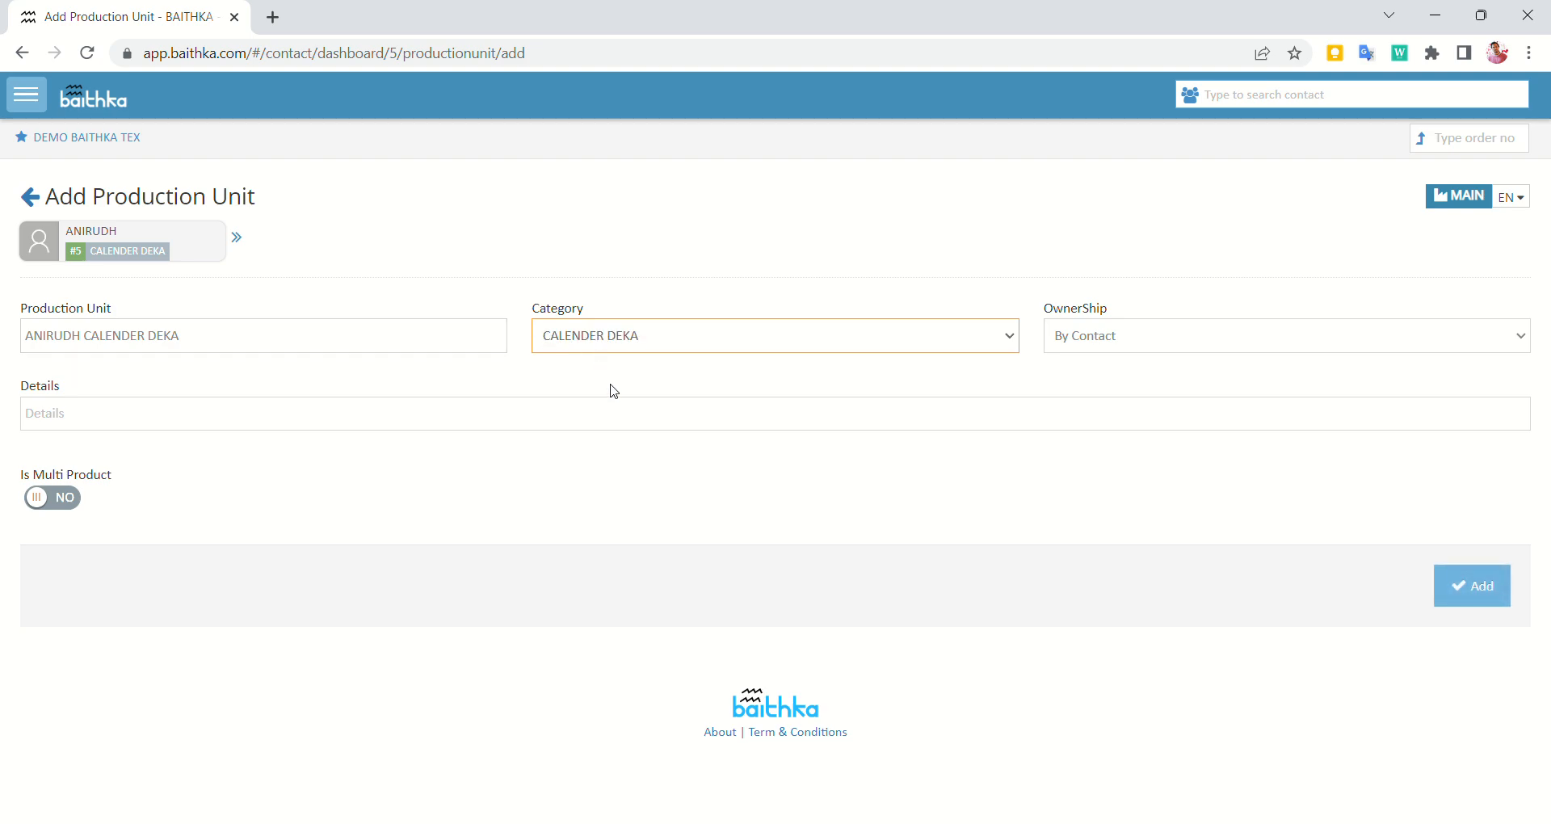
Keep ownership By Contact, set Is Multi Product to YES, and save the unit
click(1109, 341)
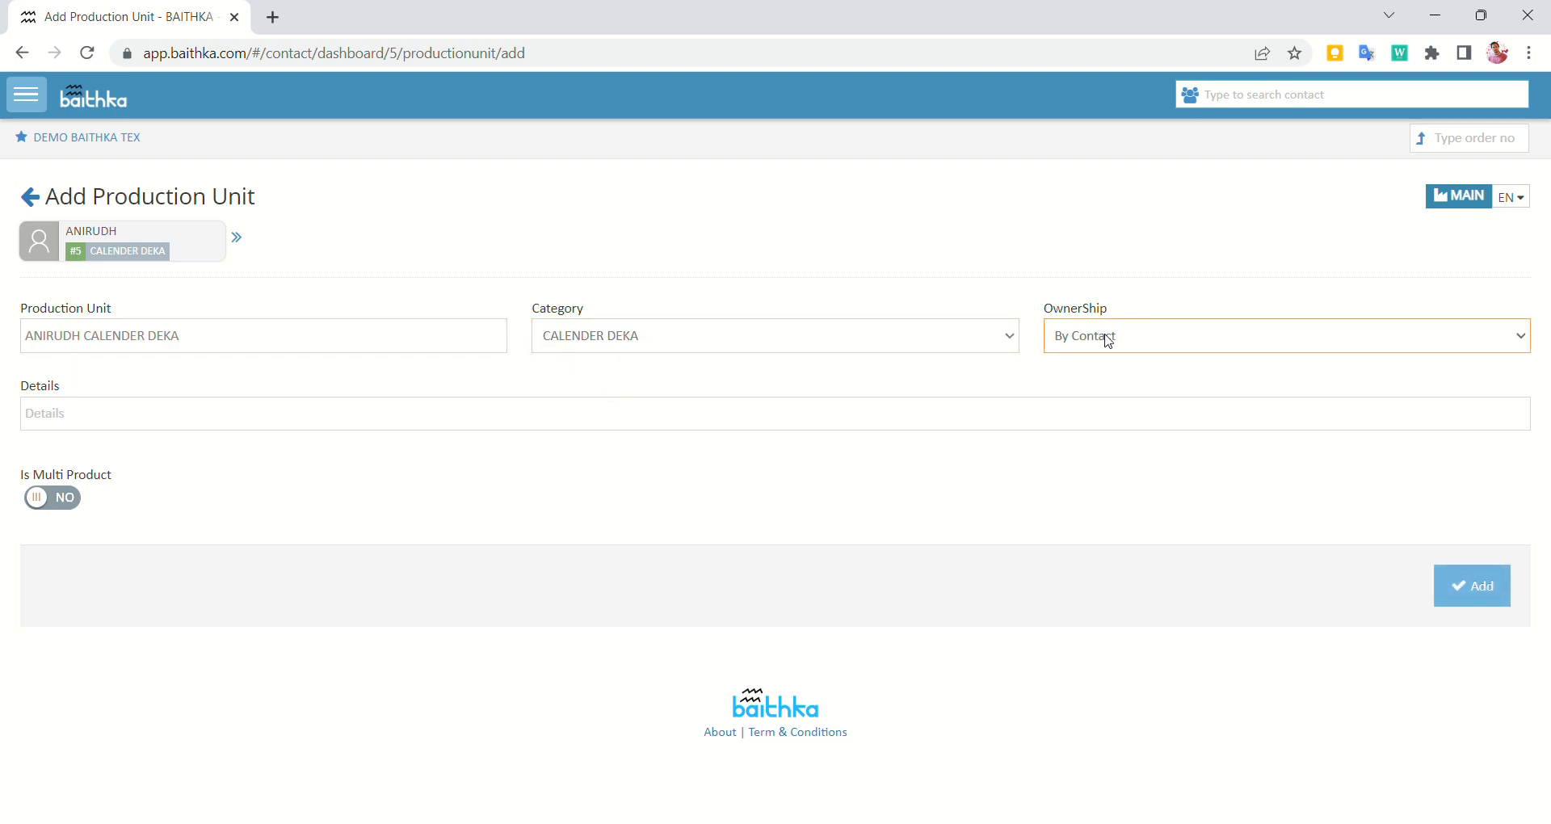
click(969, 401)
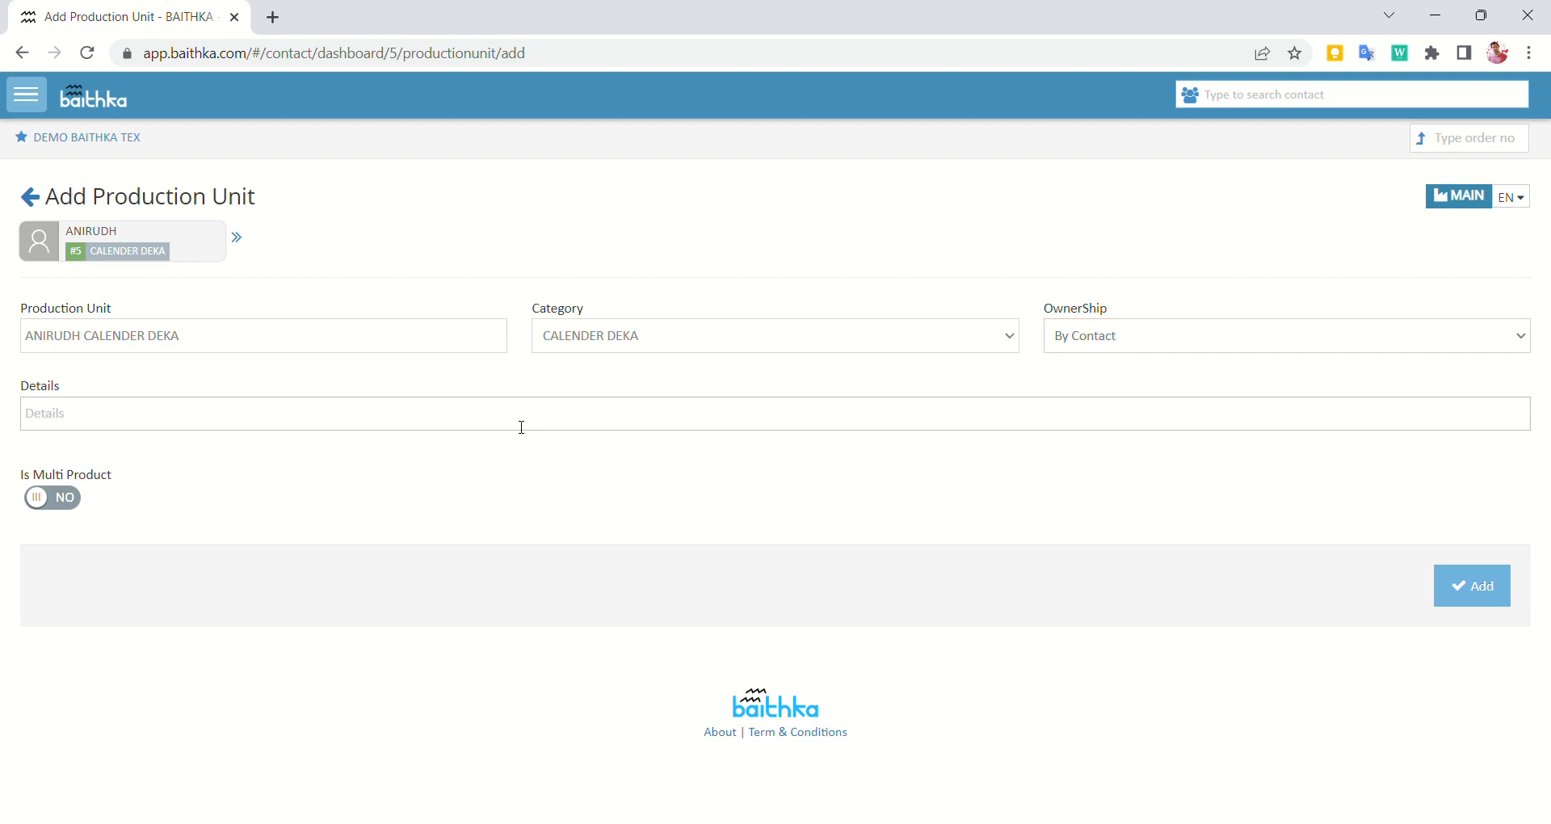
click(1126, 338)
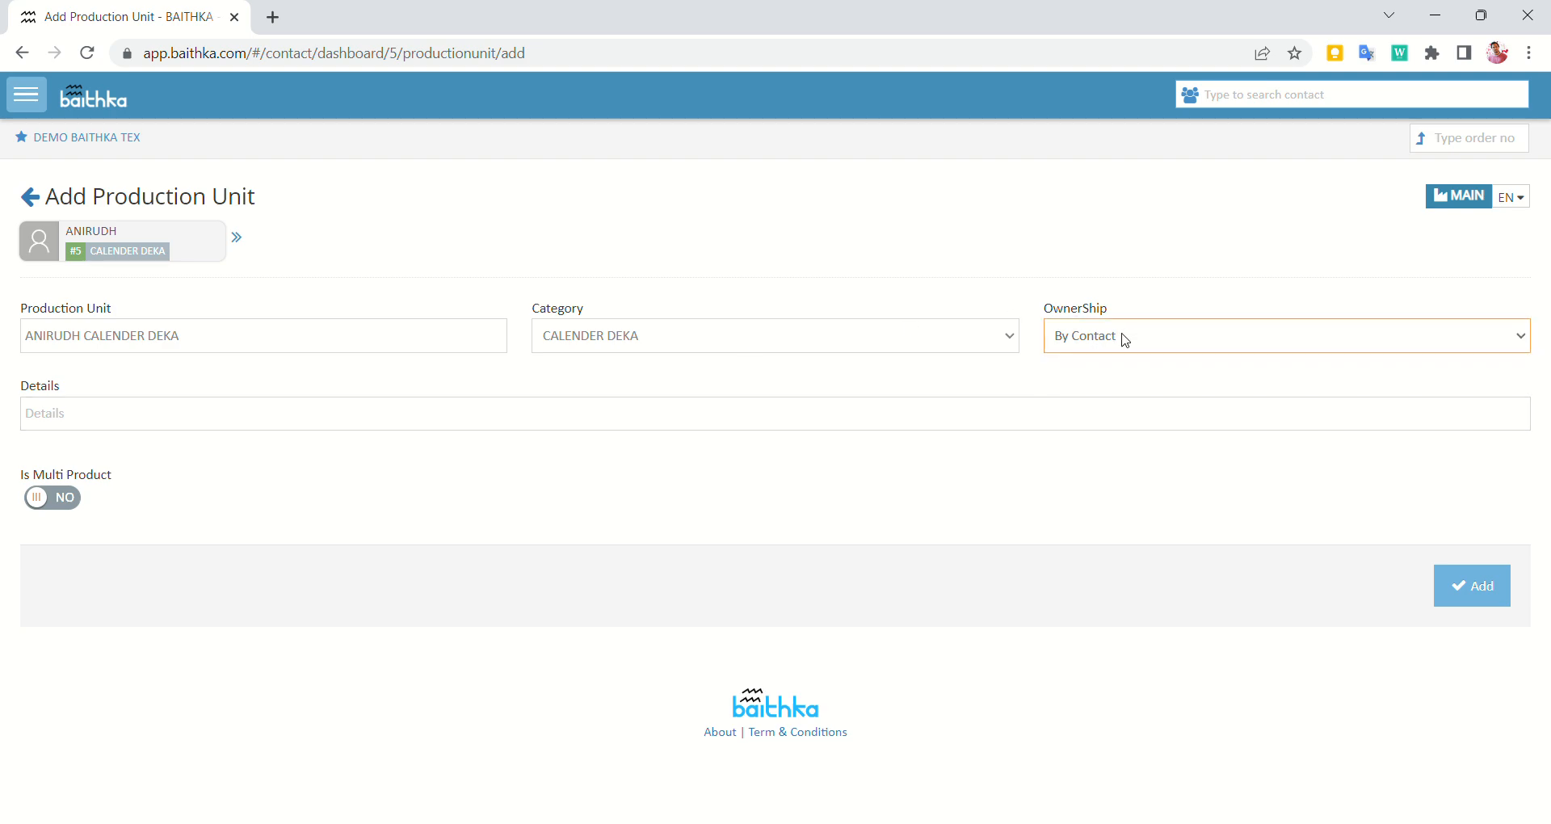
click(1090, 374)
click(1105, 342)
click(1095, 367)
click(70, 507)
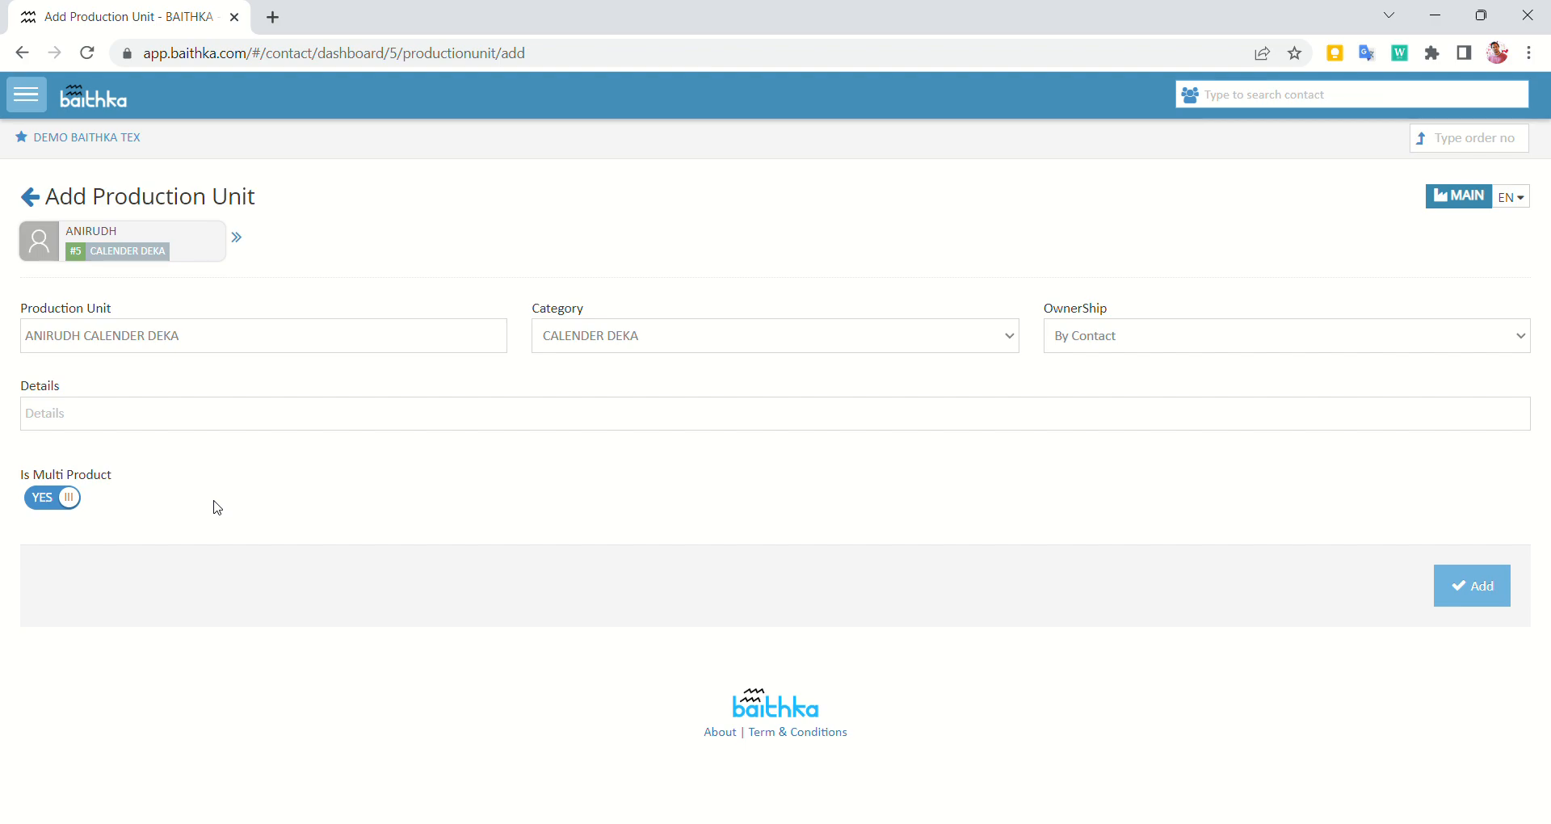
click(1472, 587)
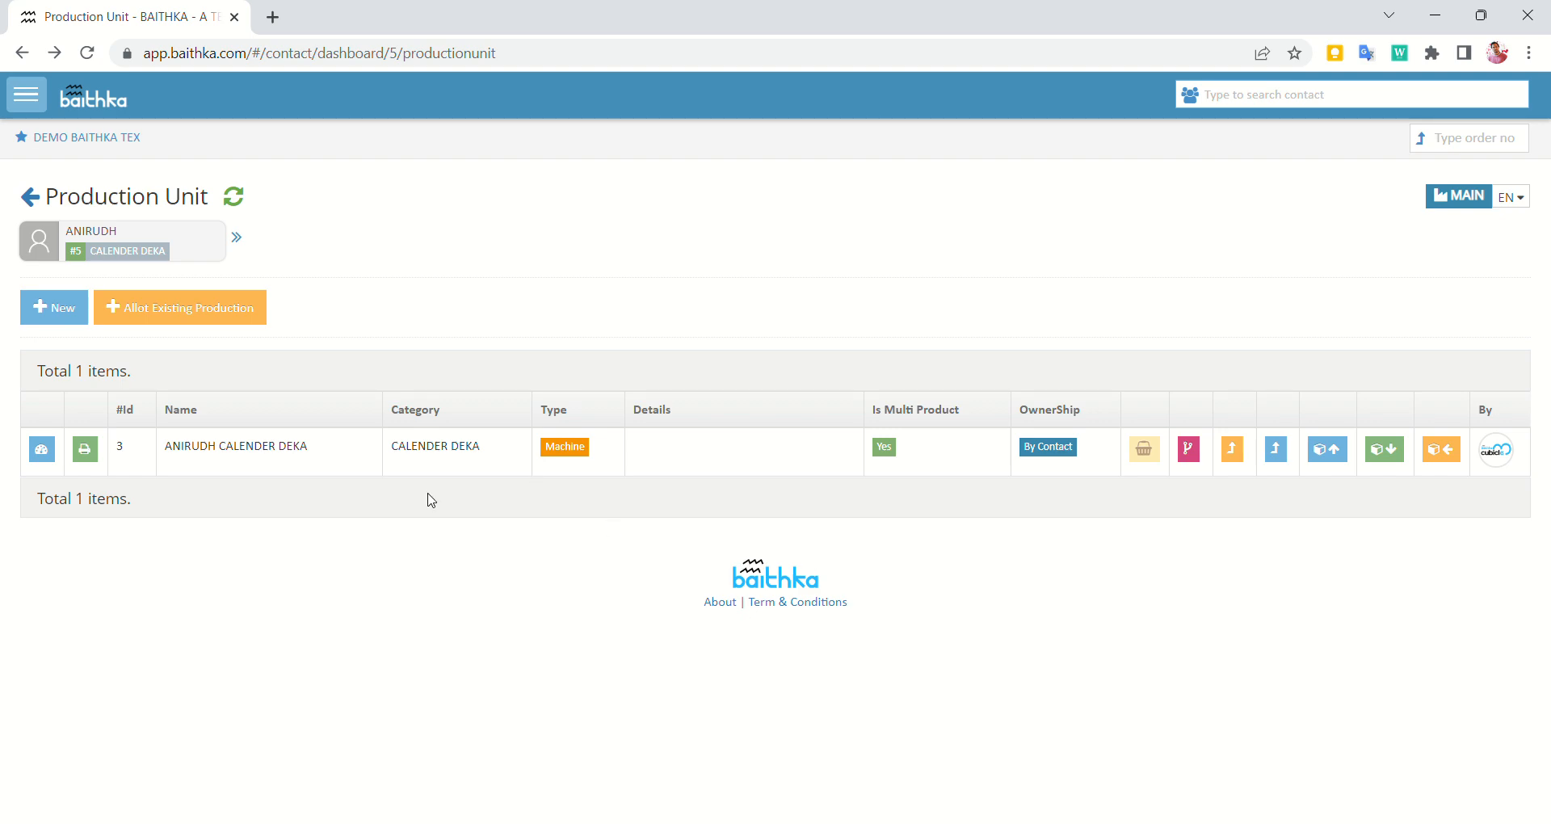
Review the production unit list, then return to the Contact Dashboard
click(187, 298)
click(30, 203)
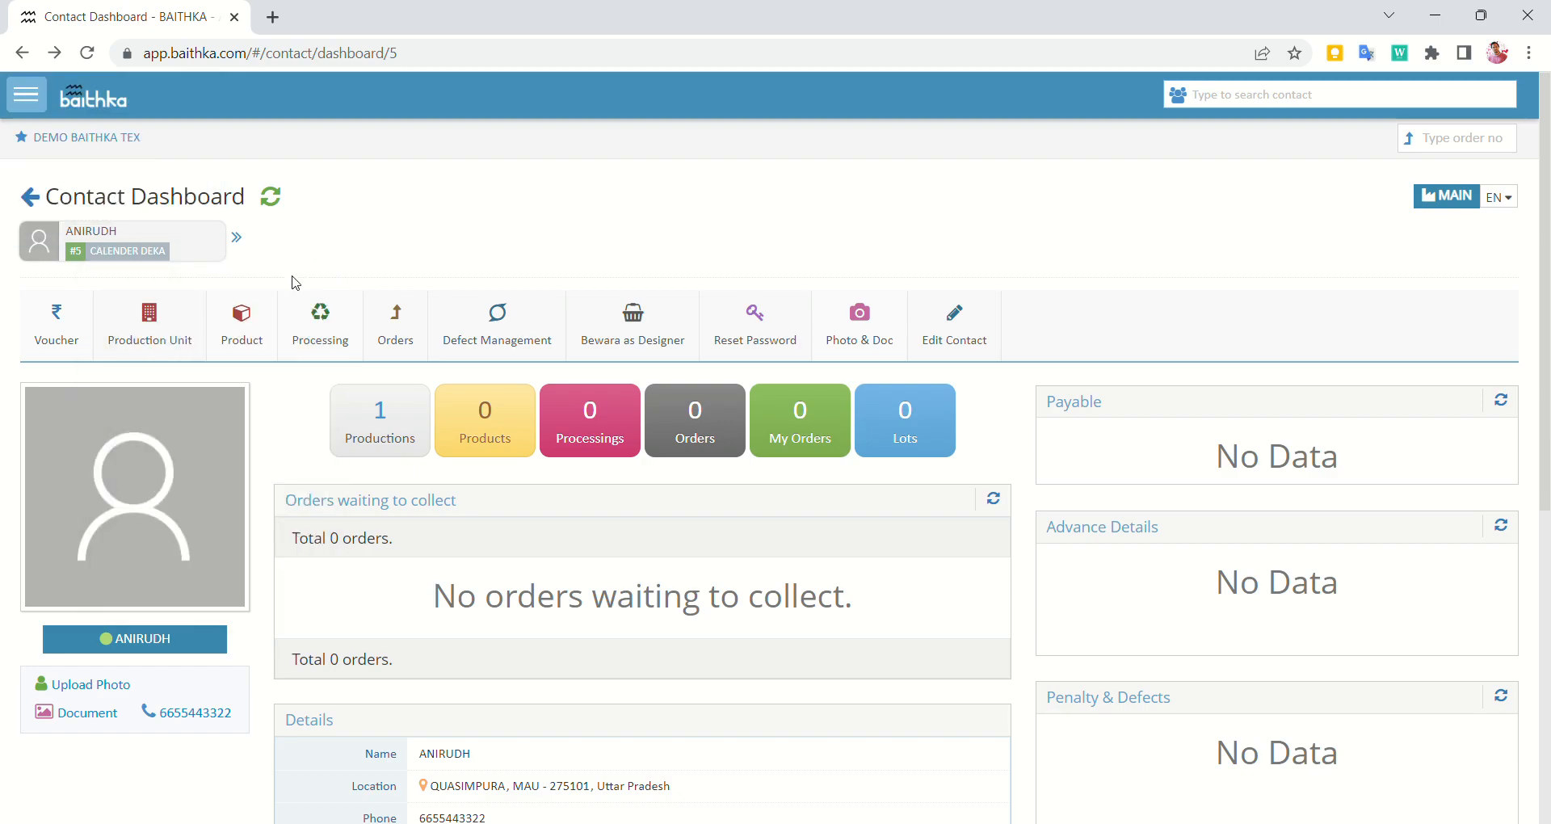
Add a CALENDER DEKA processing allotment for the contact
click(330, 345)
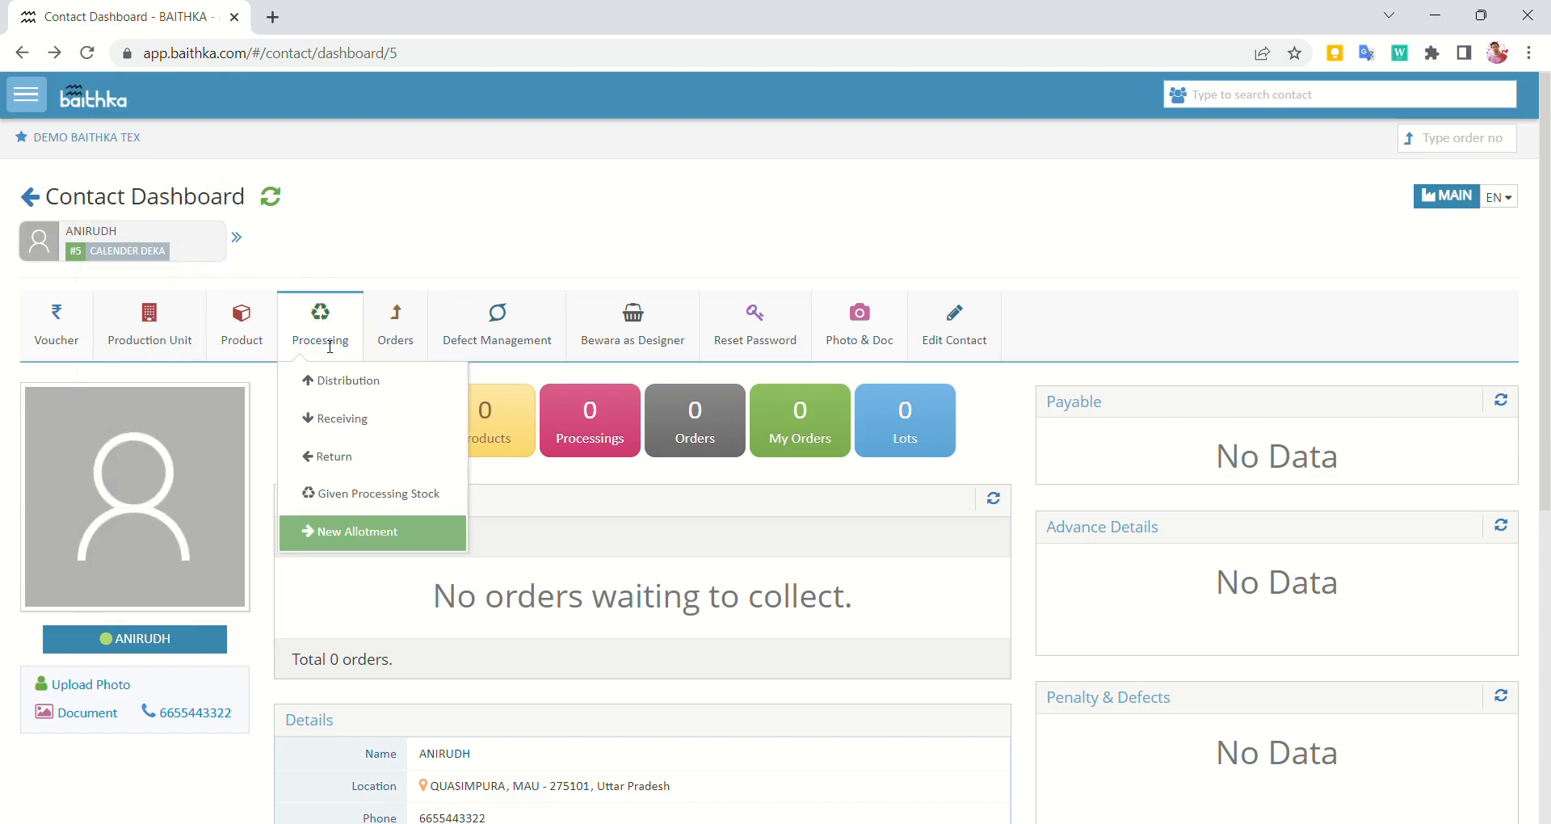
click(373, 547)
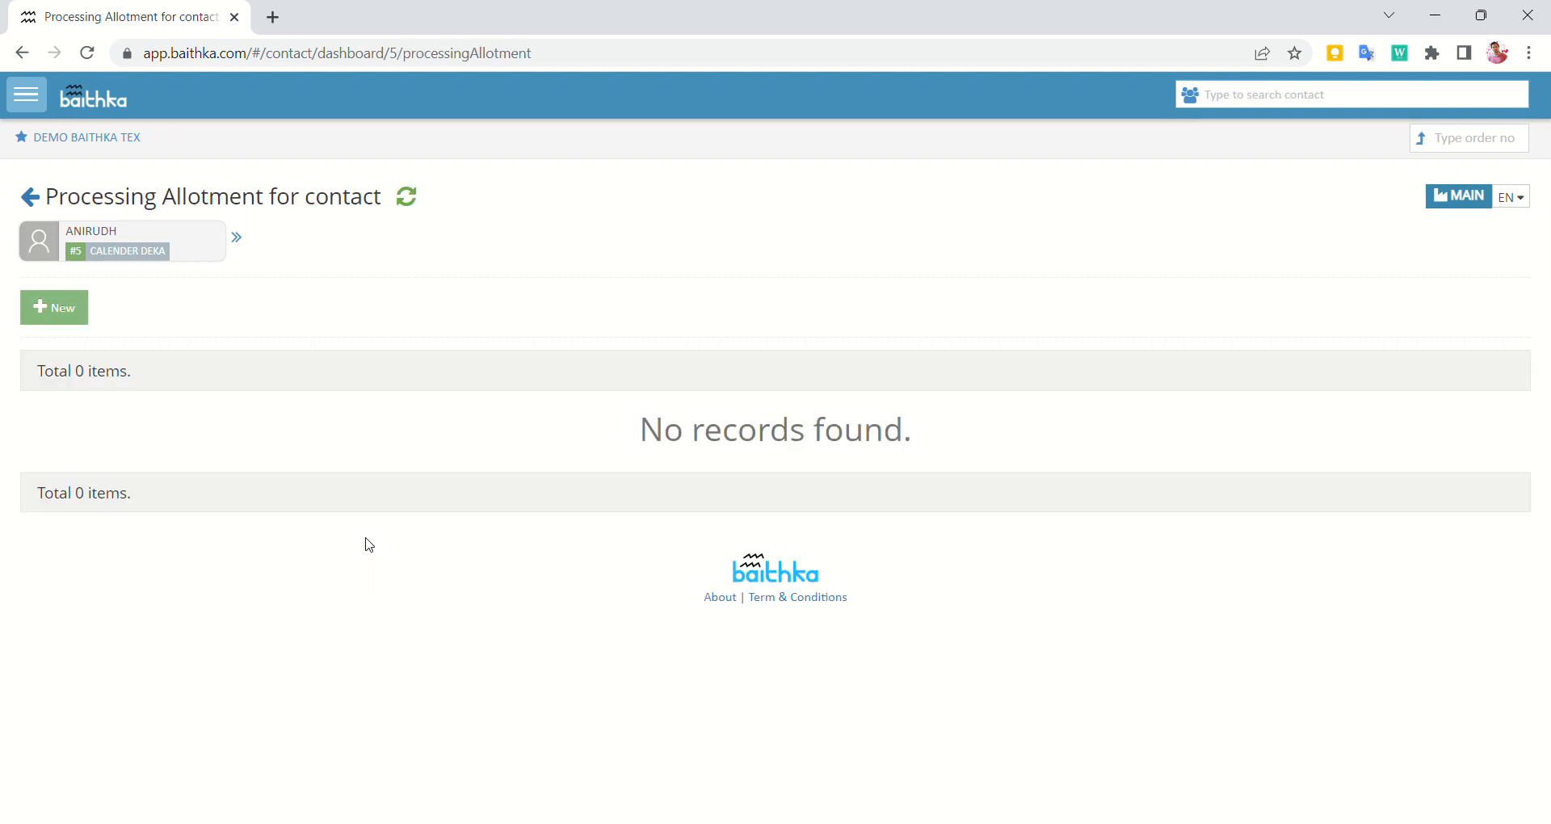
click(62, 315)
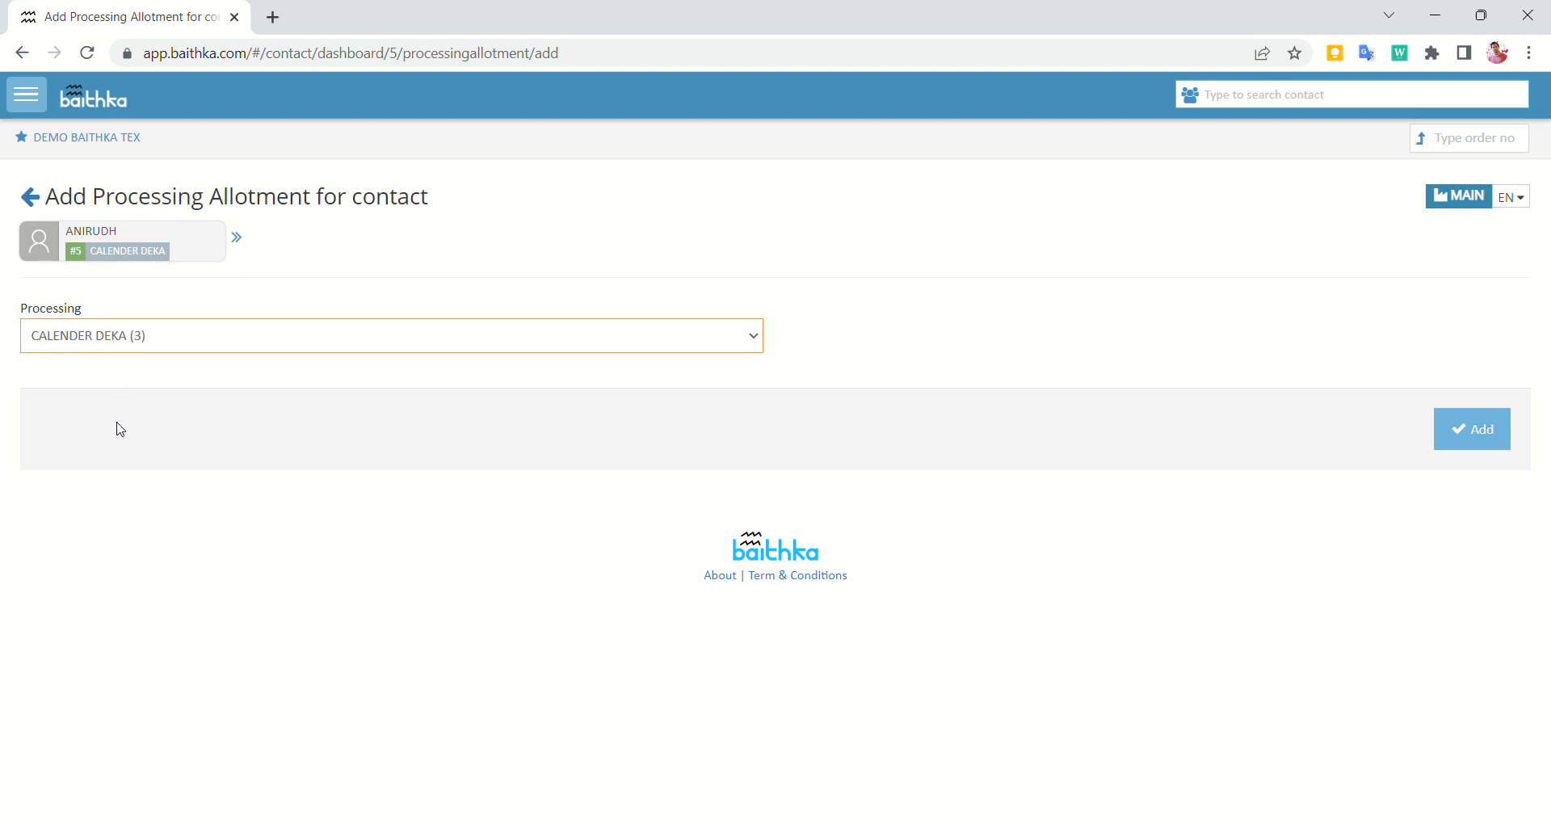
click(1476, 446)
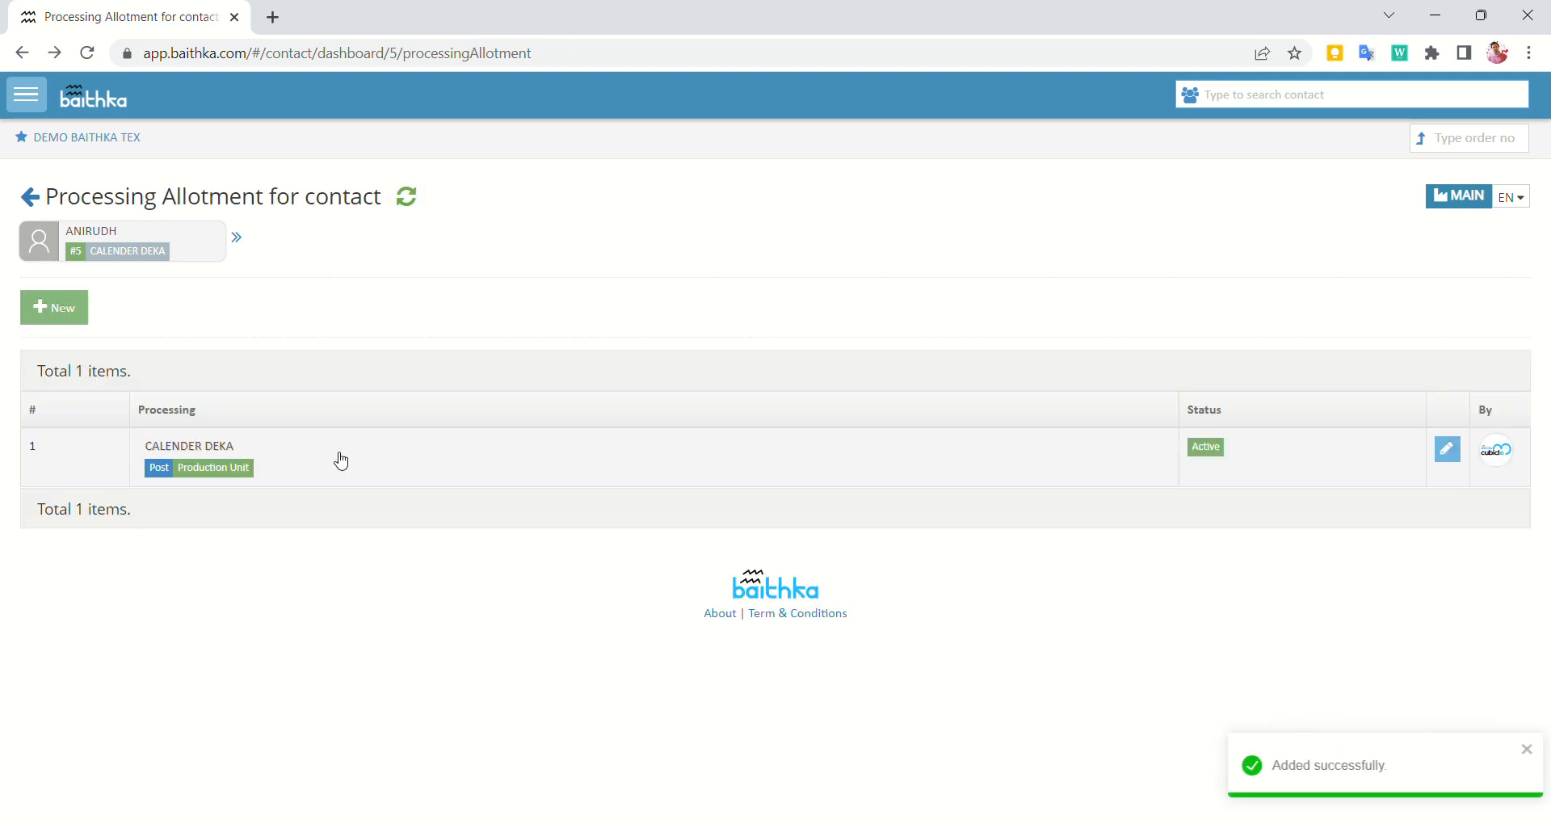
Add a CALENDER WAX allotment and return to the Contact Dashboard
click(71, 322)
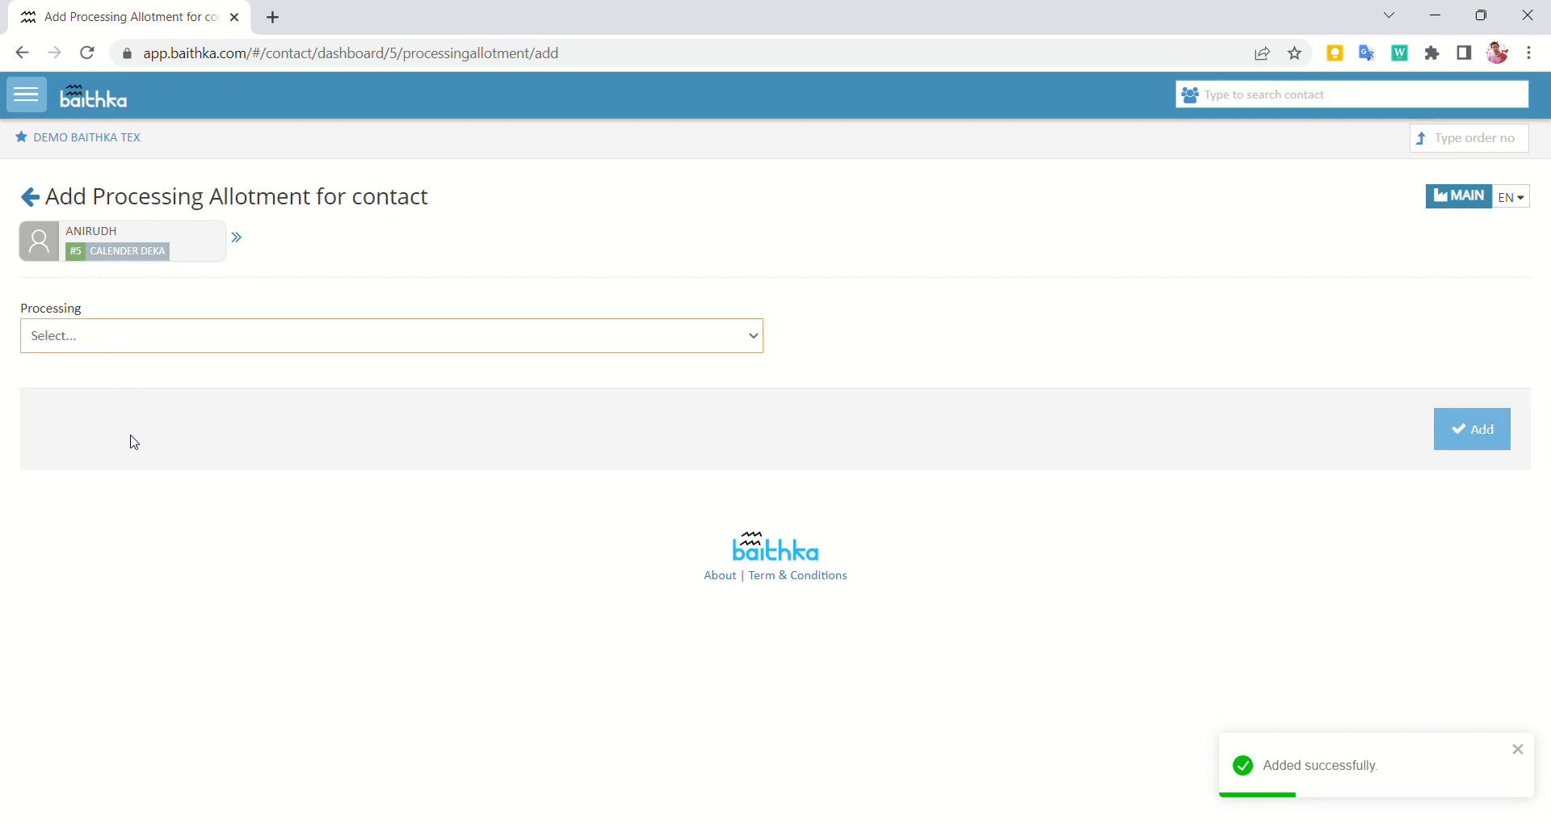
click(1472, 443)
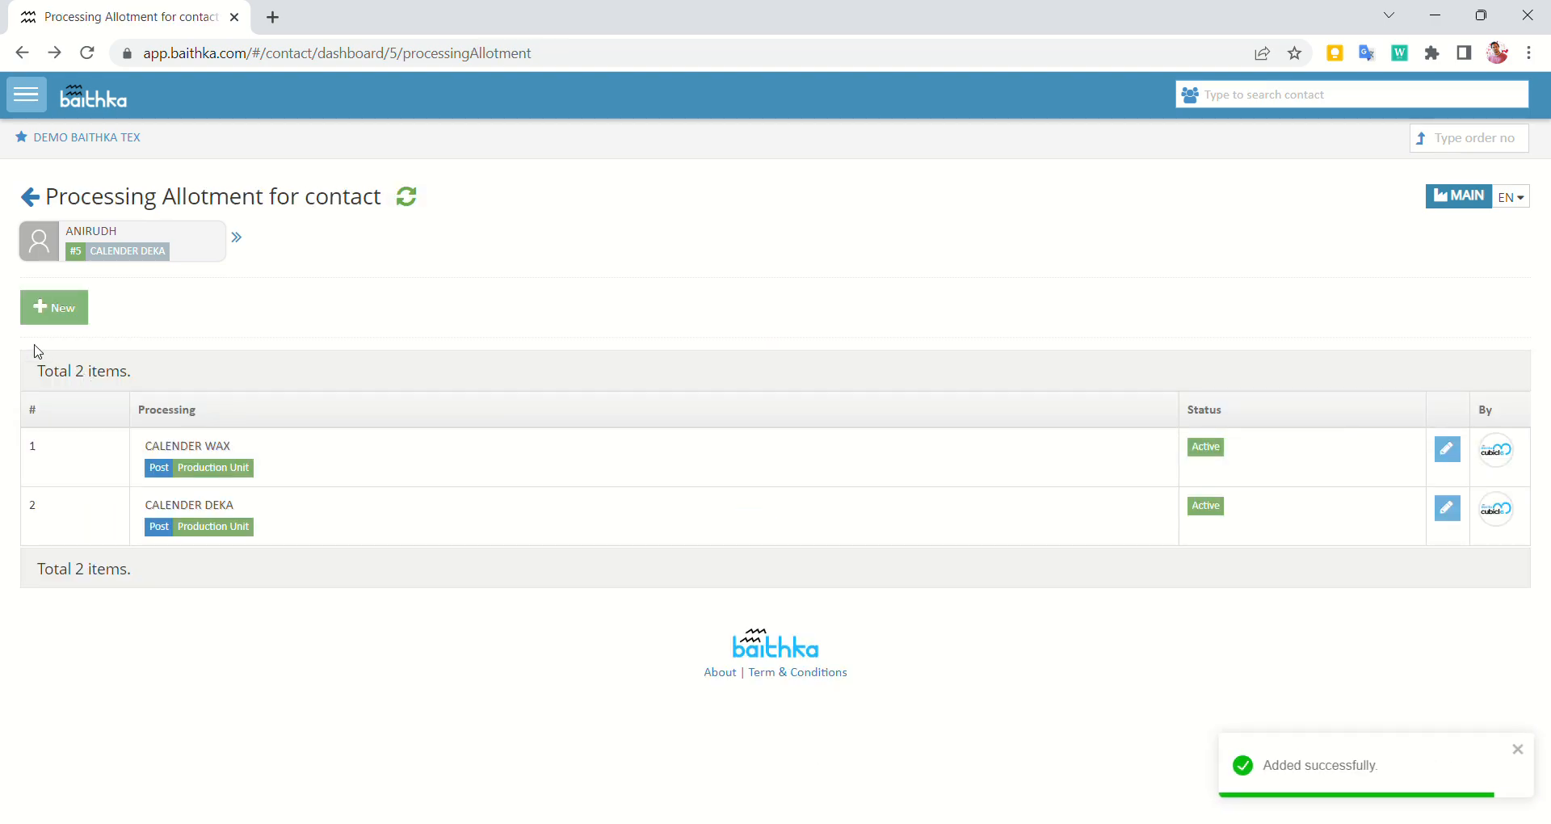
click(117, 259)
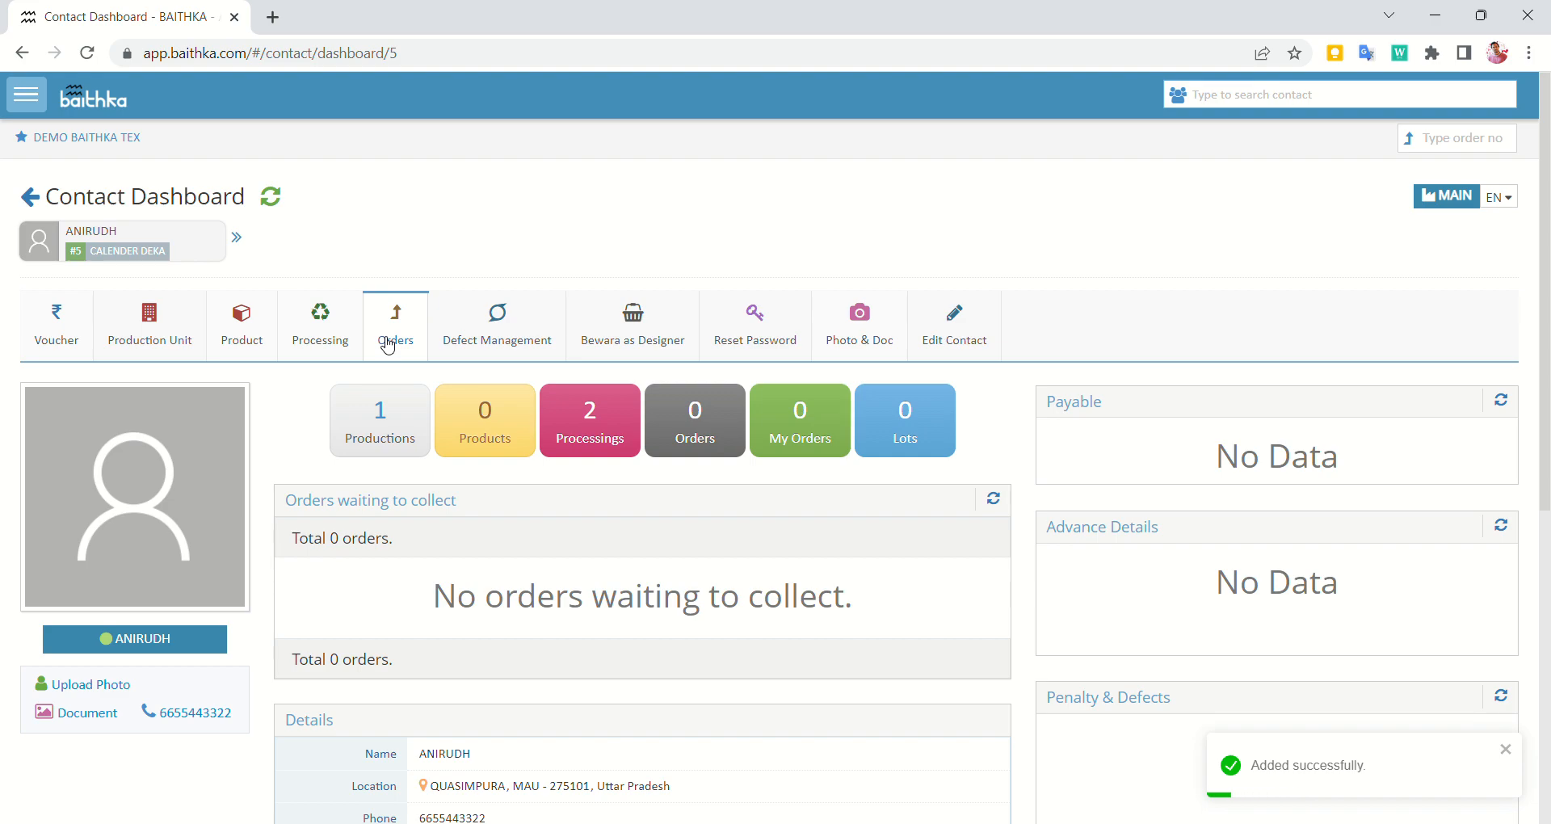
click(352, 343)
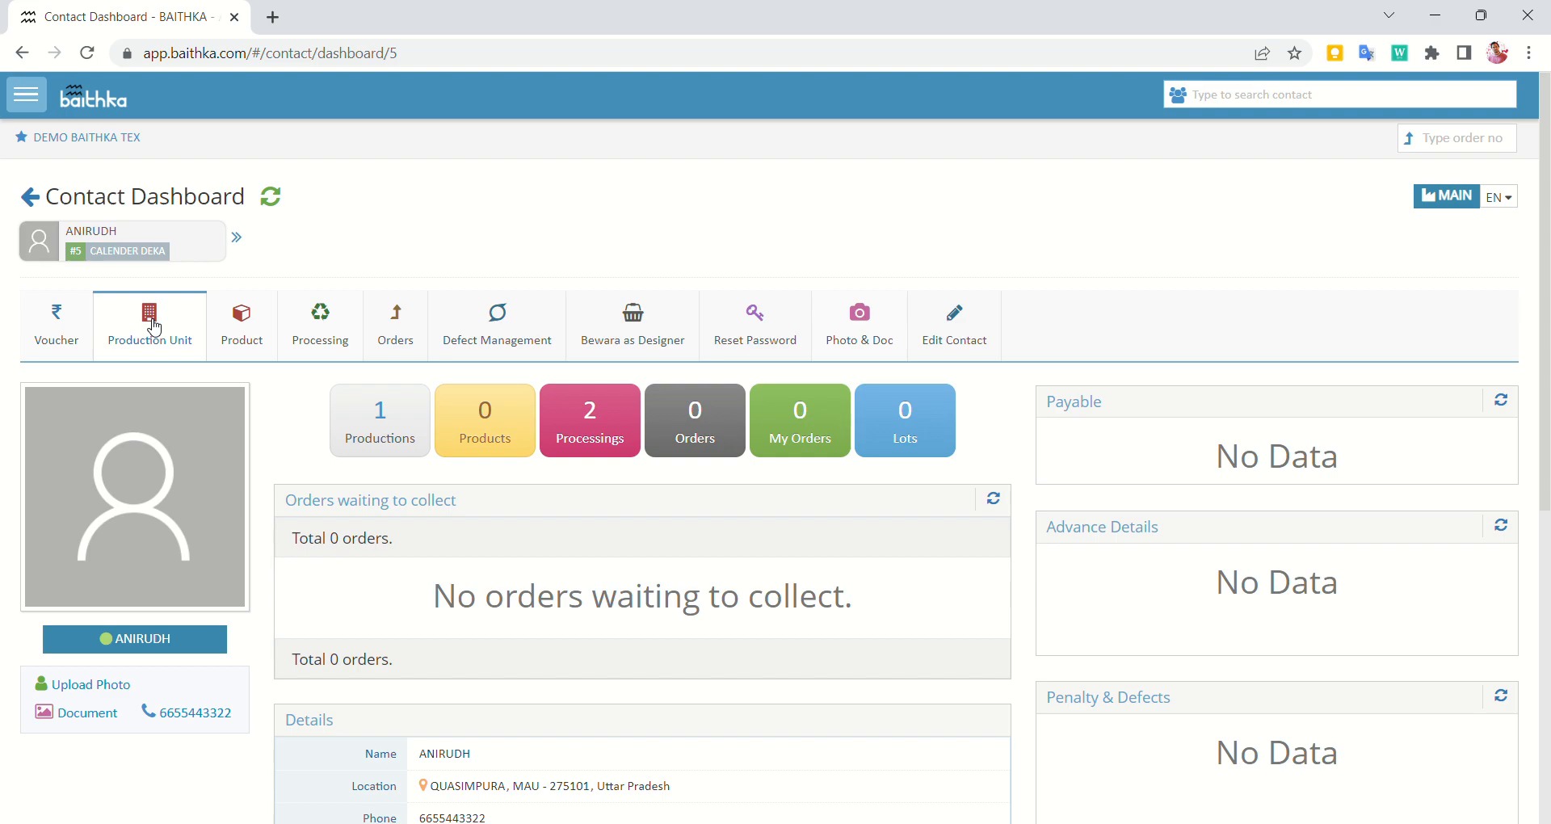
mouse_move(353, 349)
click(327, 323)
click(174, 324)
click(320, 323)
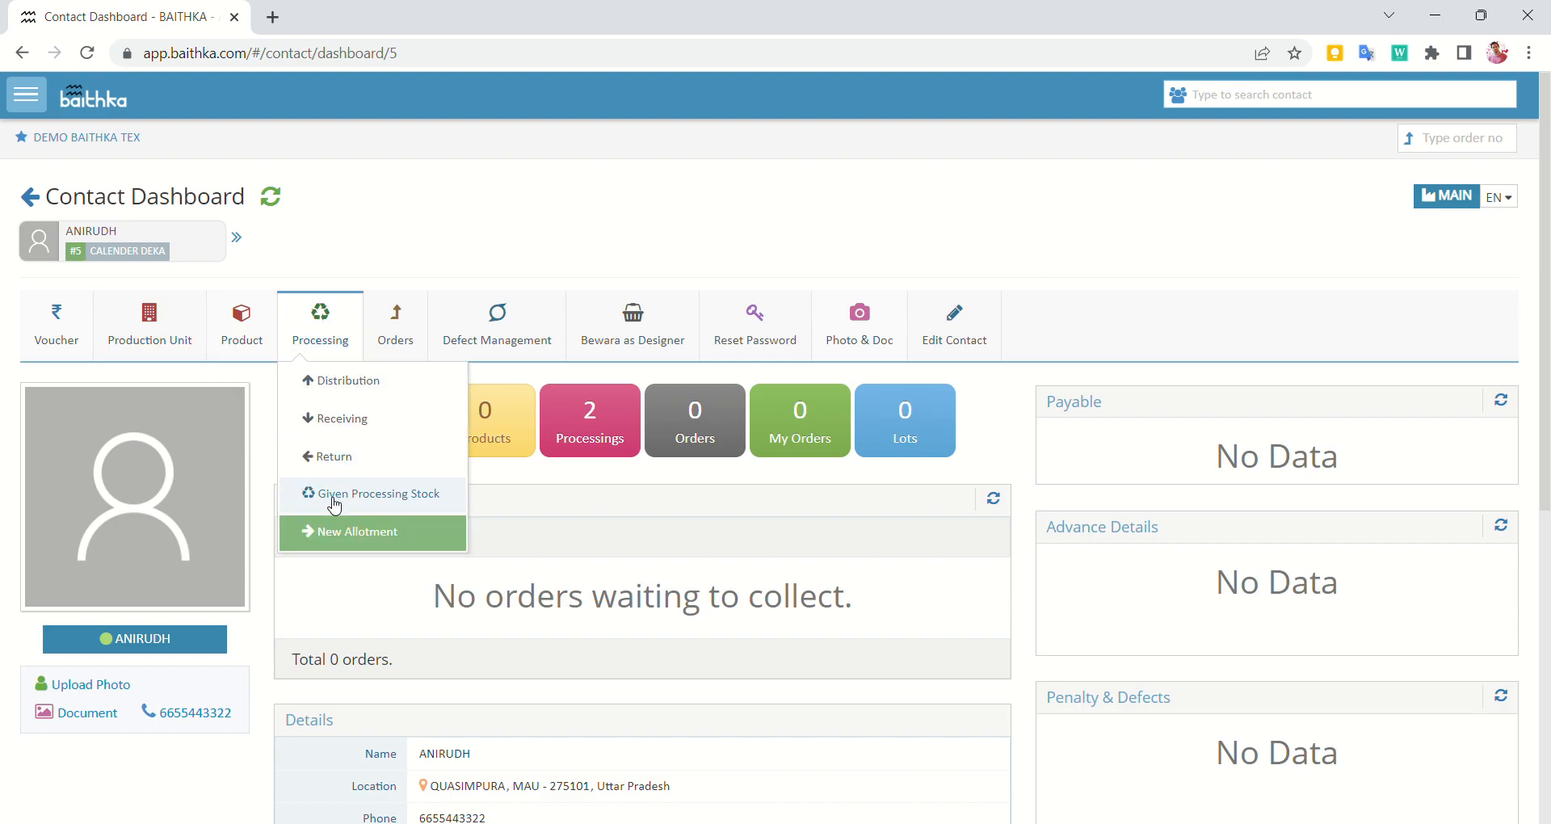